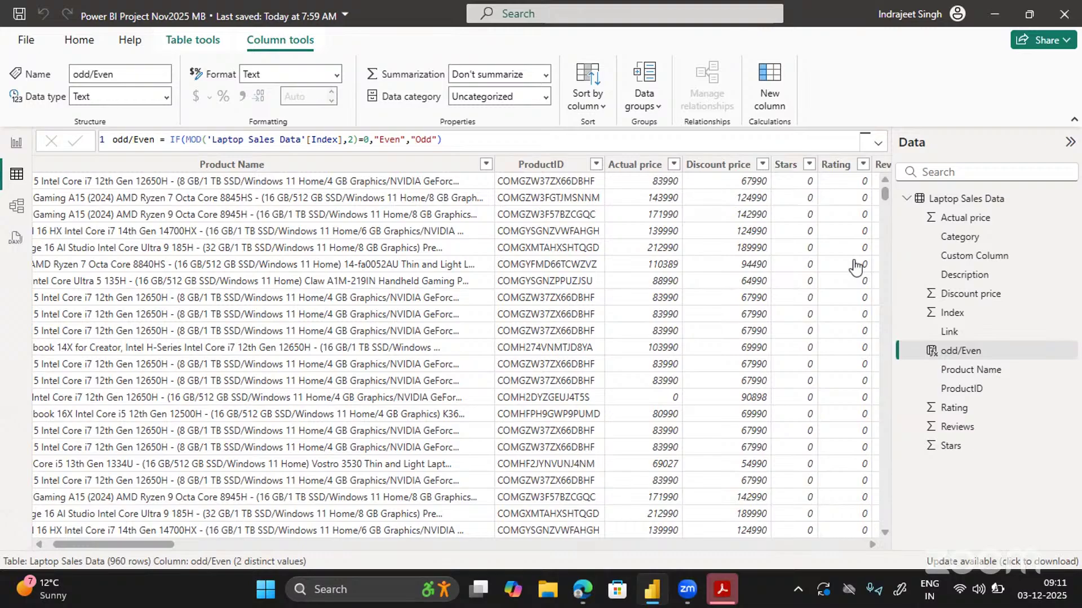
# Step: Examine the Stars, Rating, Reviews, Category and odd/Even columns across the rows of the Laptop Sales Data table
pyautogui.click(856, 267)
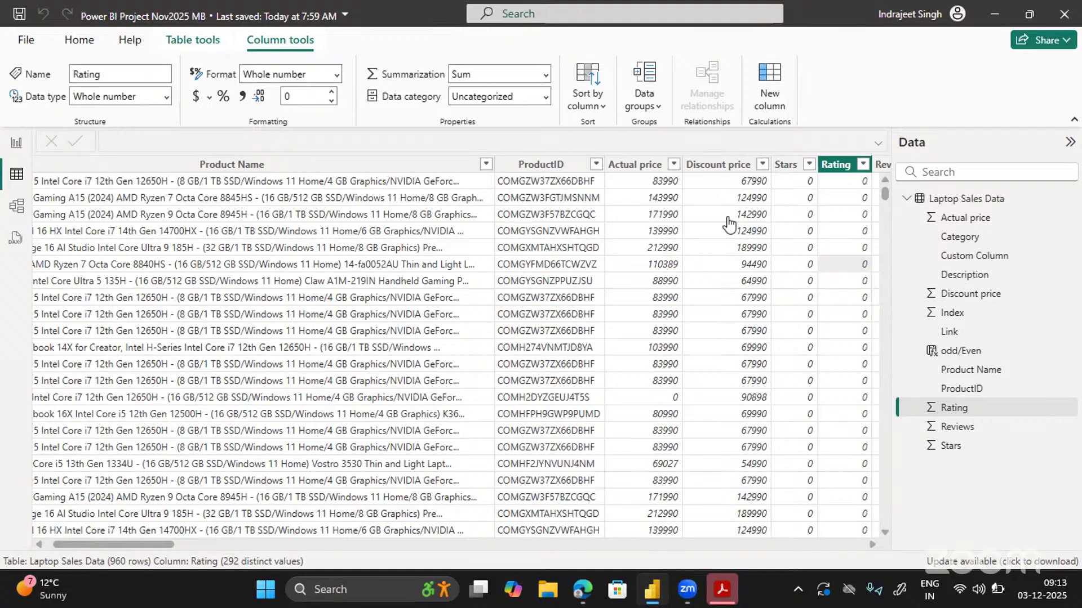
pyautogui.hscroll(10, 729, 224)
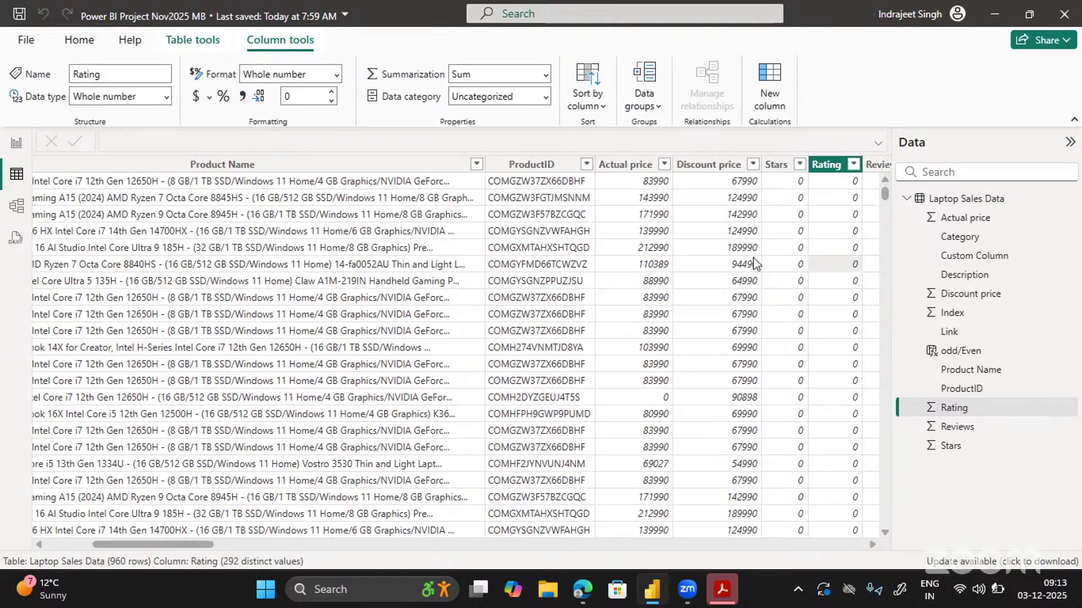
pyautogui.hscroll(-10, 754, 262)
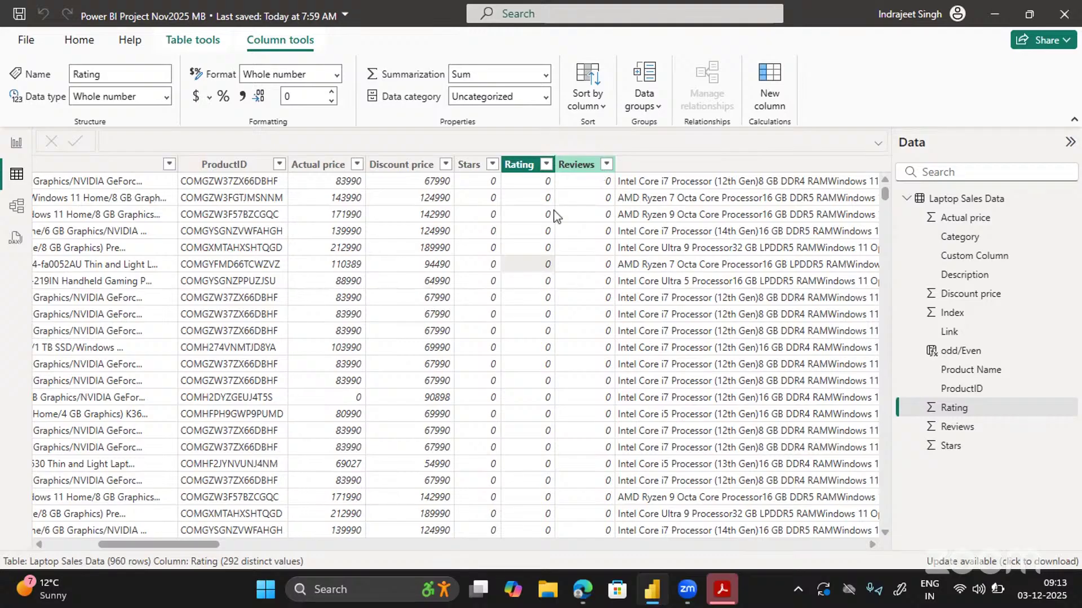
pyautogui.hscroll(5, 708, 295)
pyautogui.hscroll(10, 710, 297)
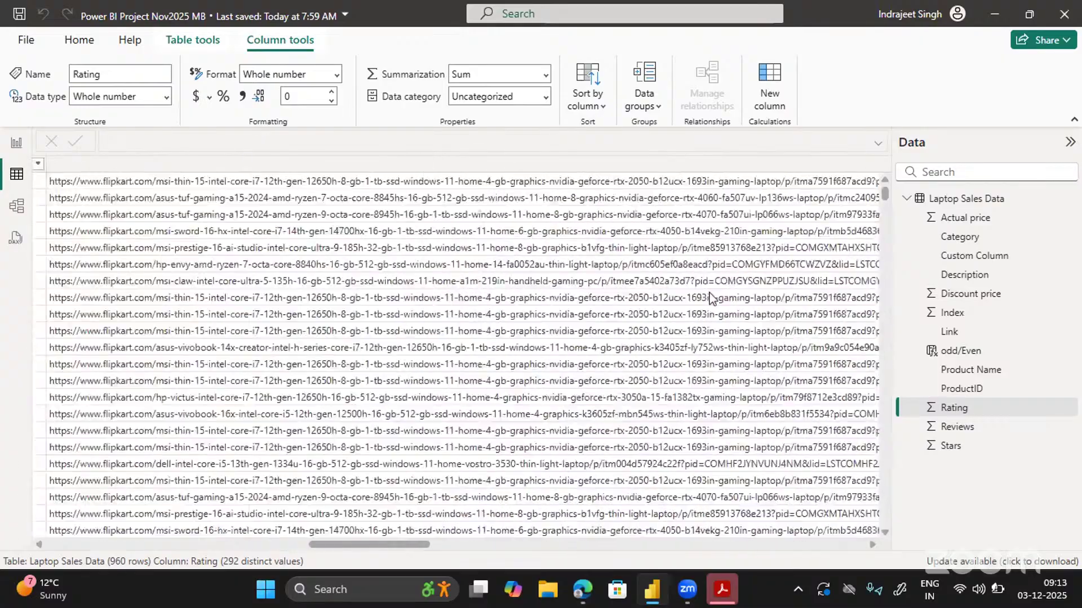
pyautogui.hscroll(8, 708, 297)
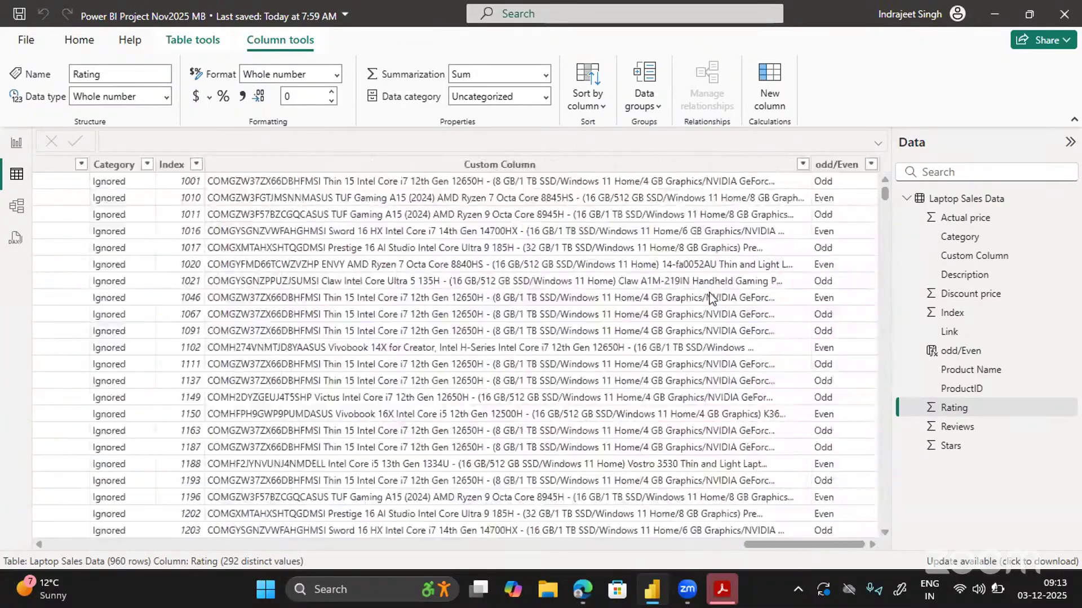
pyautogui.hscroll(-1, 709, 297)
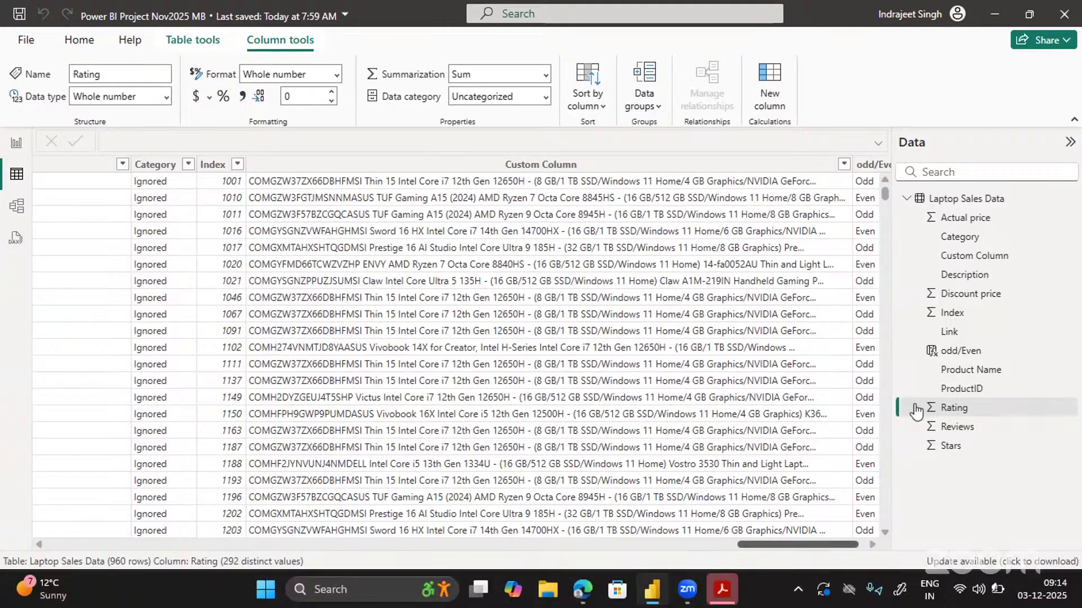
pyautogui.hscroll(-15, 180, 483)
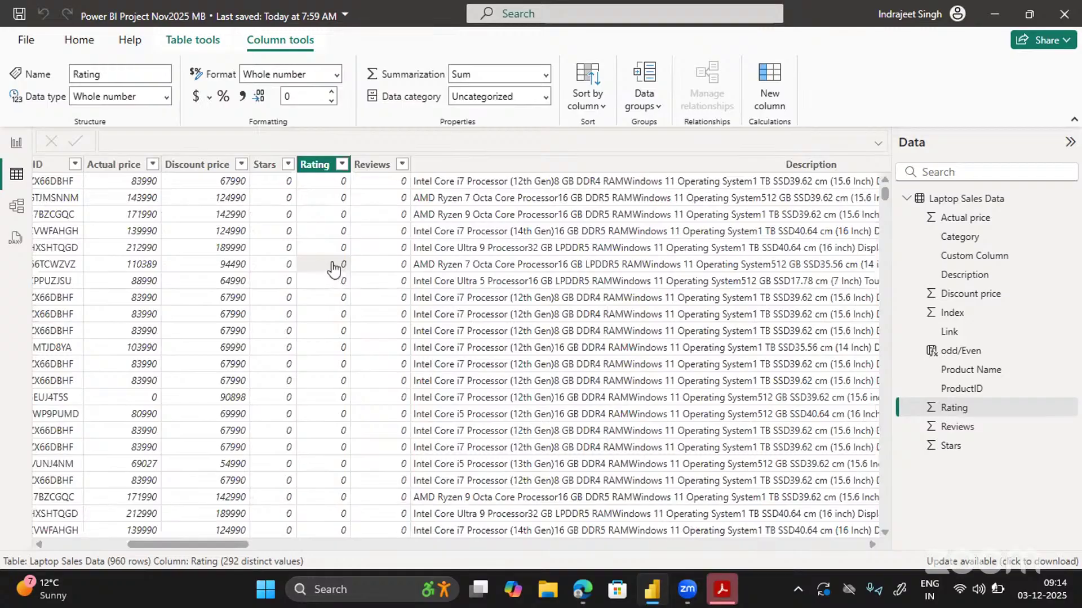
pyautogui.scroll(-5, 352, 357)
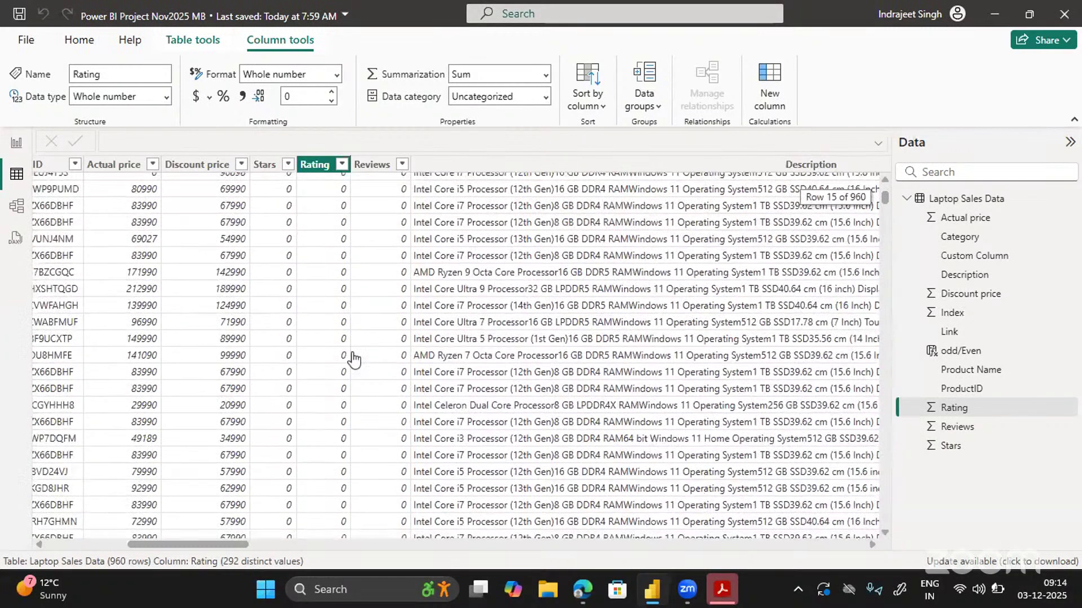
pyautogui.scroll(-20, 354, 359)
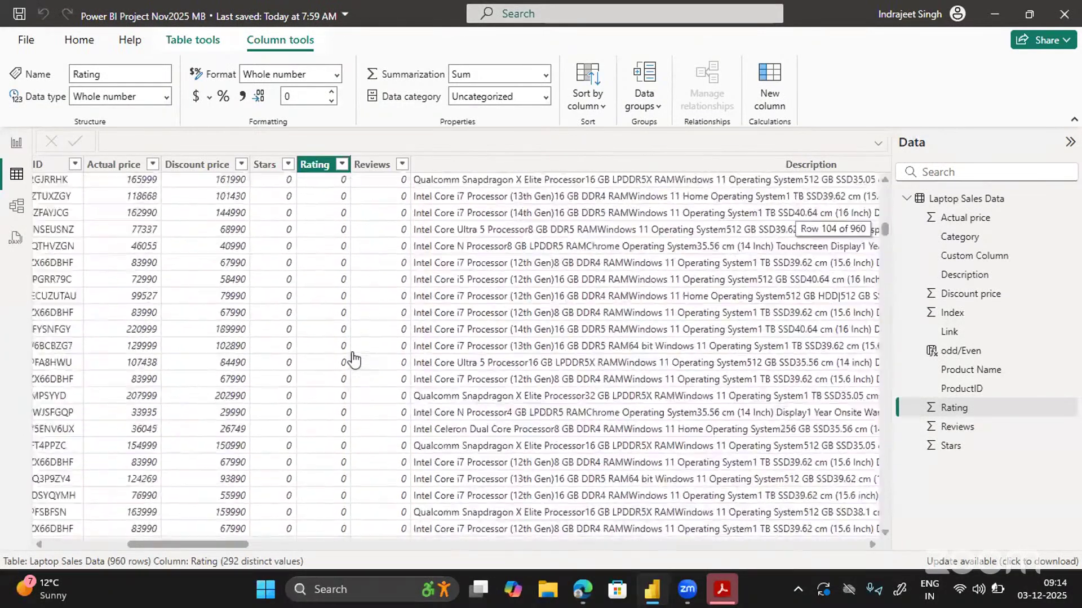
pyautogui.scroll(-18, 354, 359)
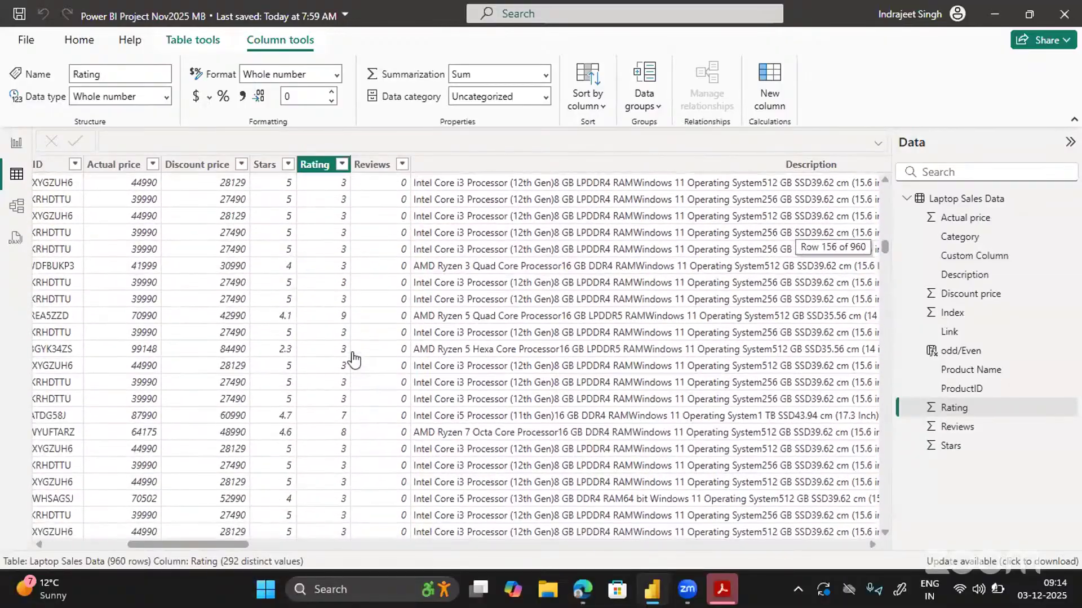
pyautogui.scroll(7, 354, 359)
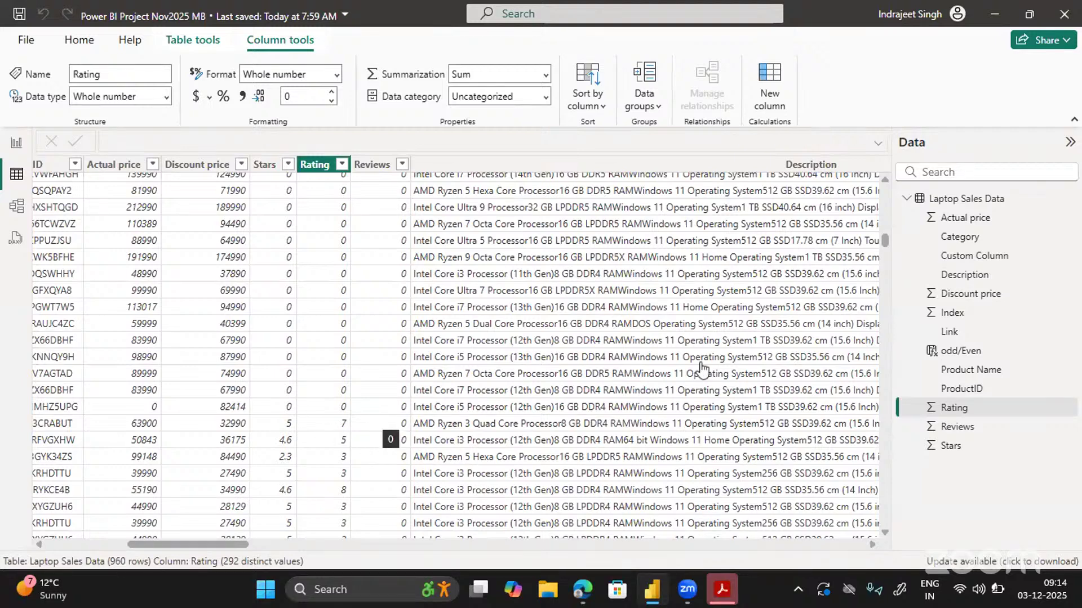
# Step: Add a calculated column named Product Category to the Laptop Sales Data table
pyautogui.click(944, 200)
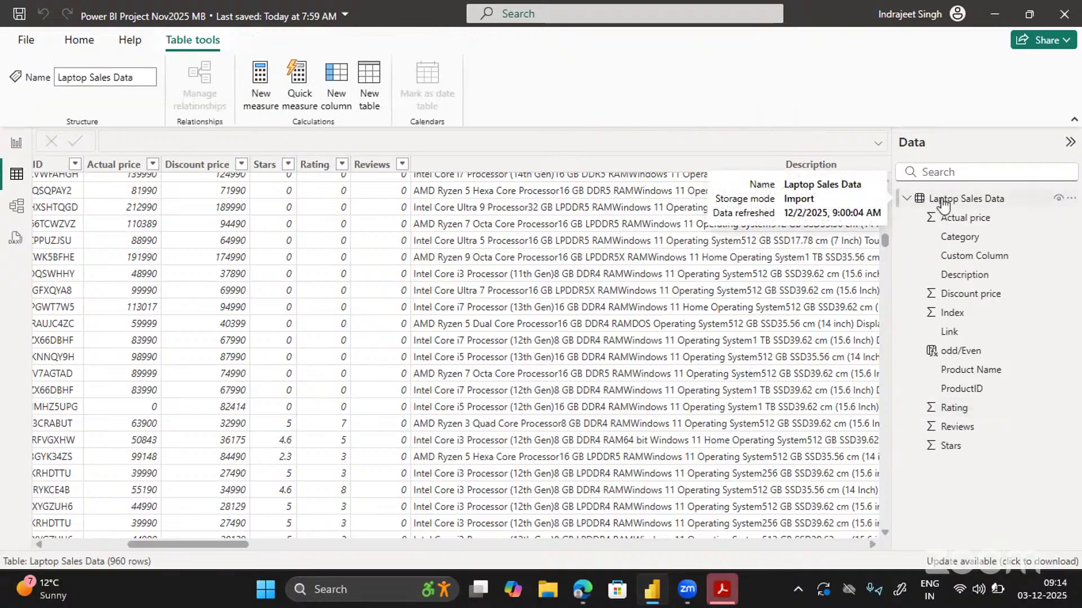
pyautogui.click(334, 85)
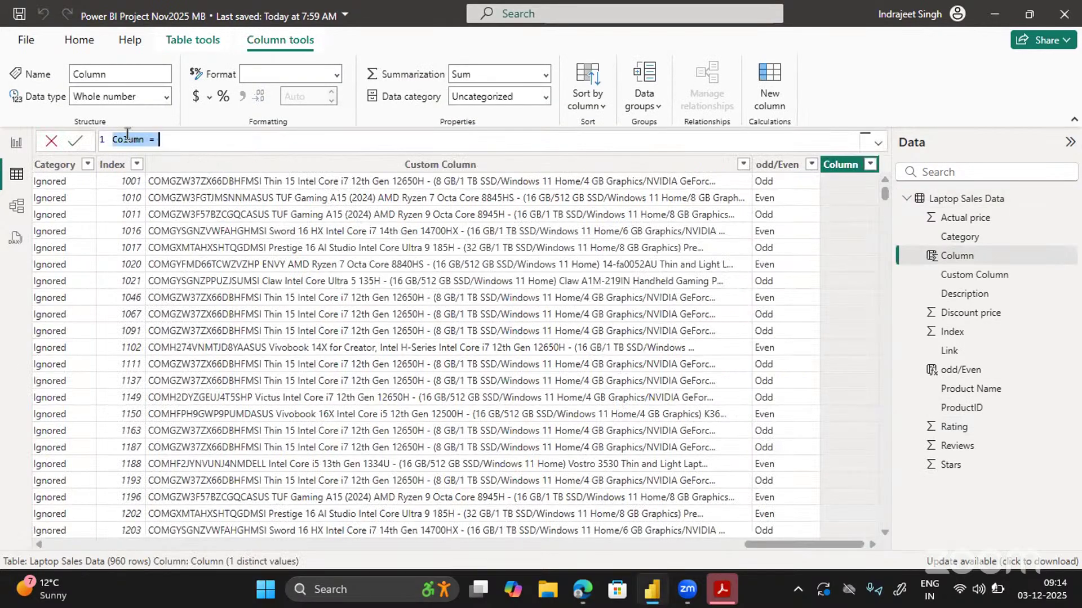
pyautogui.doubleClick(128, 139)
pyautogui.write('PRoduc')
pyautogui.press('BackSpace')
pyautogui.press('BackSpace')
pyautogui.press('BackSpace')
pyautogui.press('BackSpace')
pyautogui.press('BackSpace')
pyautogui.write('roduct Category')
pyautogui.press('End')
# Step: Begin the column's formula with an IF that returns "Ignored" when Reviews = 0 && Rating = 0
pyautogui.write('IF(')
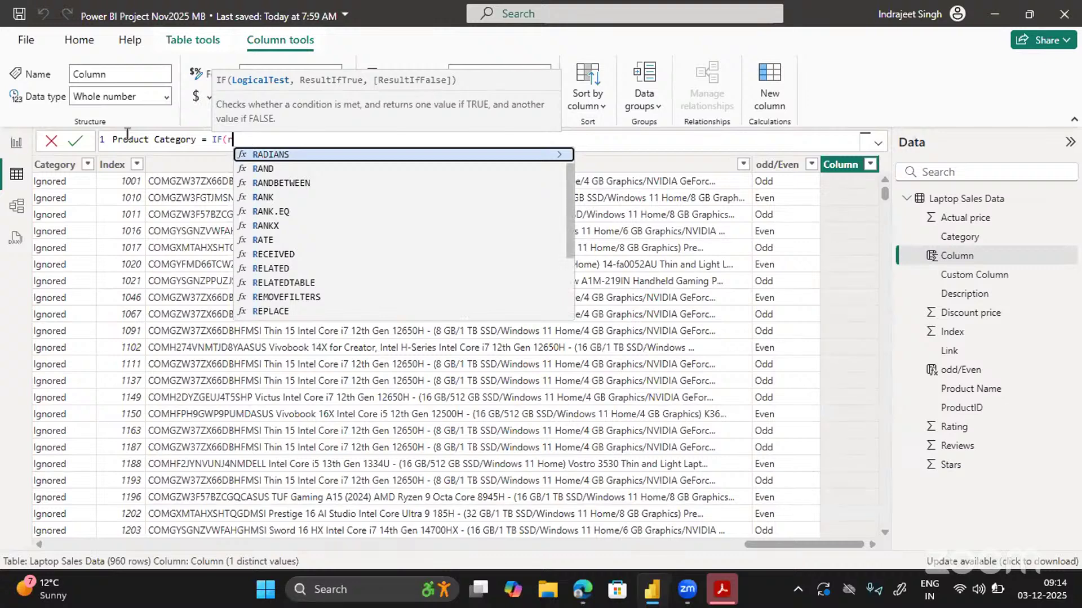
pyautogui.write('e')
pyautogui.write('view')
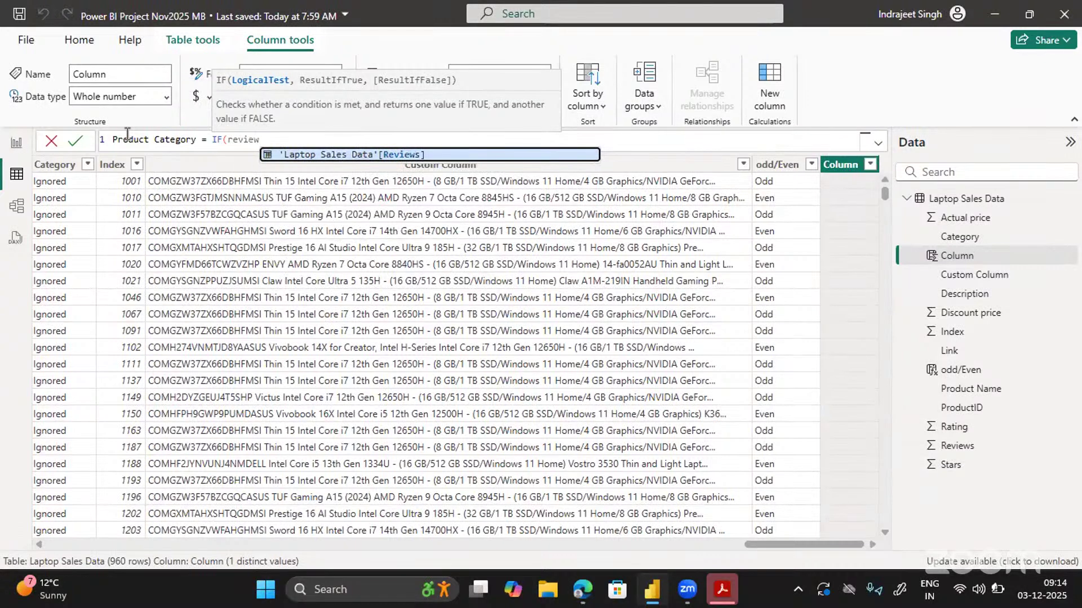
pyautogui.press('Tab')
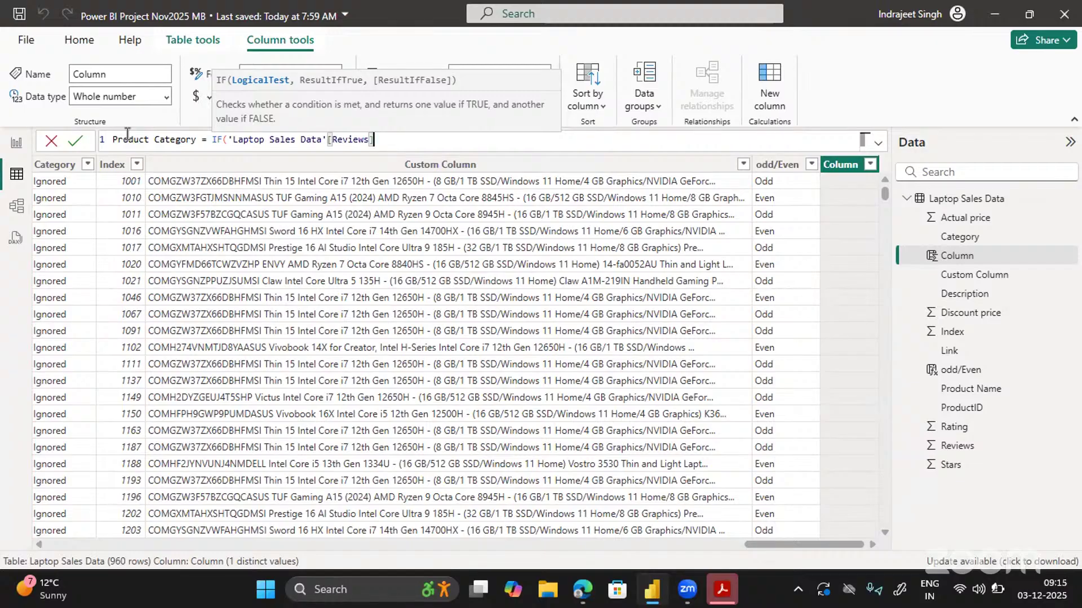
pyautogui.write('= 0 and')
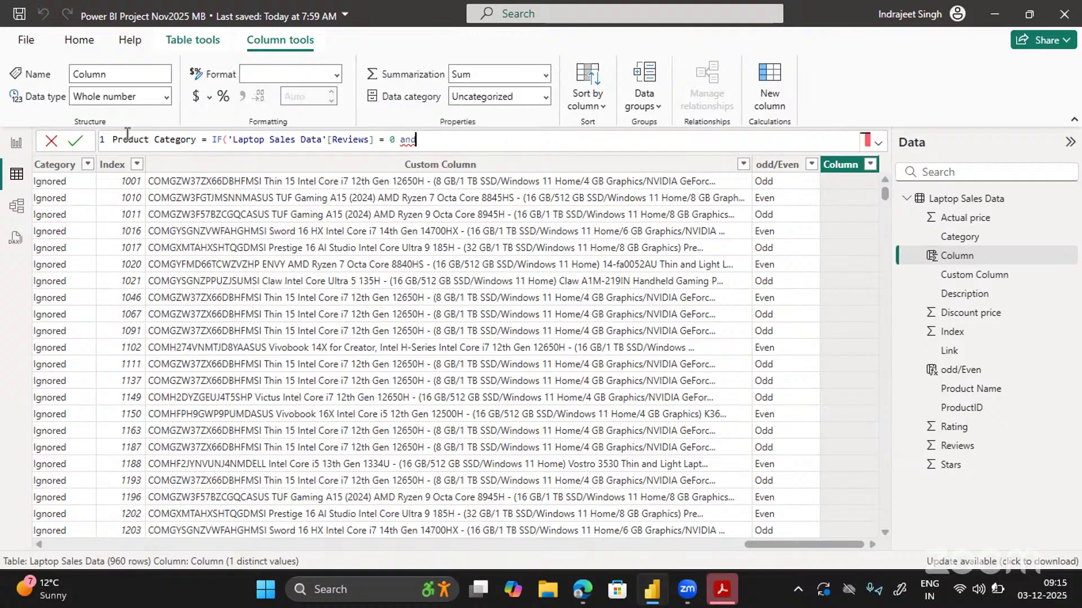
pyautogui.press('BackSpace')
pyautogui.press('BackSpace')
pyautogui.press('BackSpace')
pyautogui.write('&& Rating')
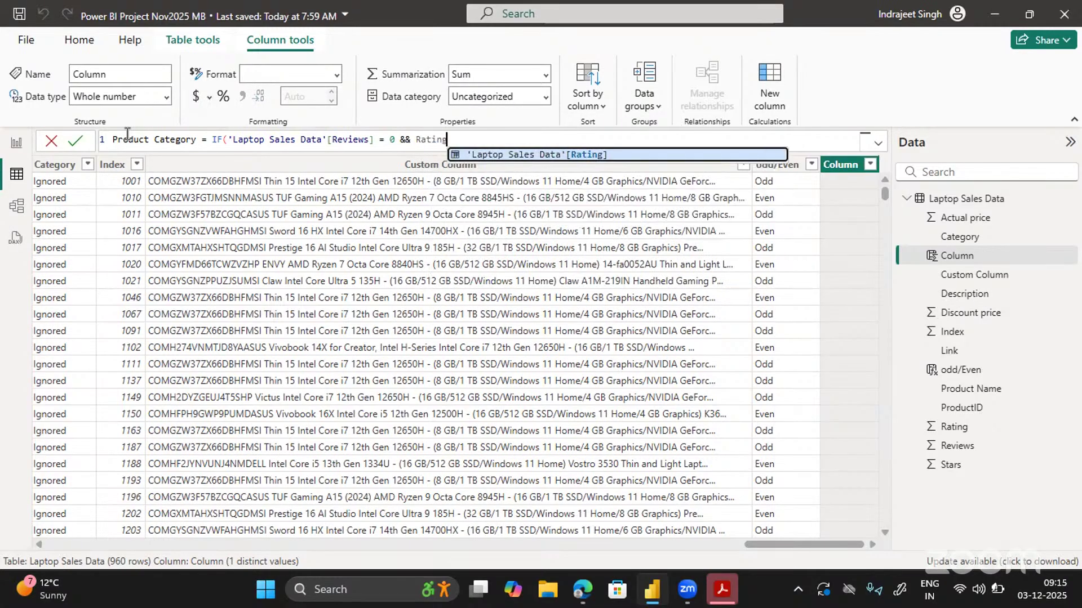
pyautogui.press('Tab')
pyautogui.write('= ')
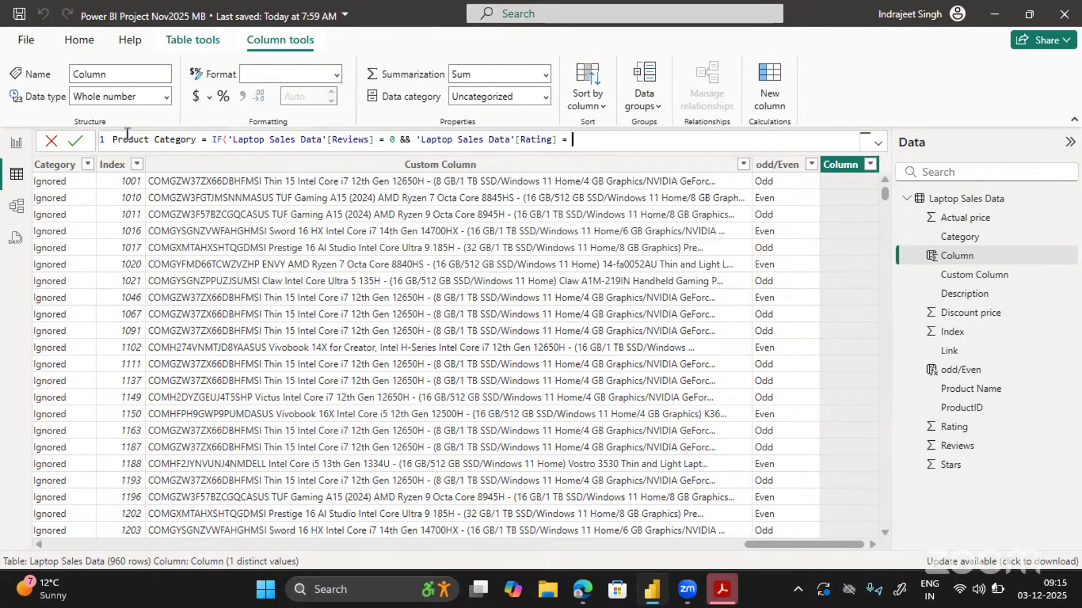
pyautogui.write('0,')
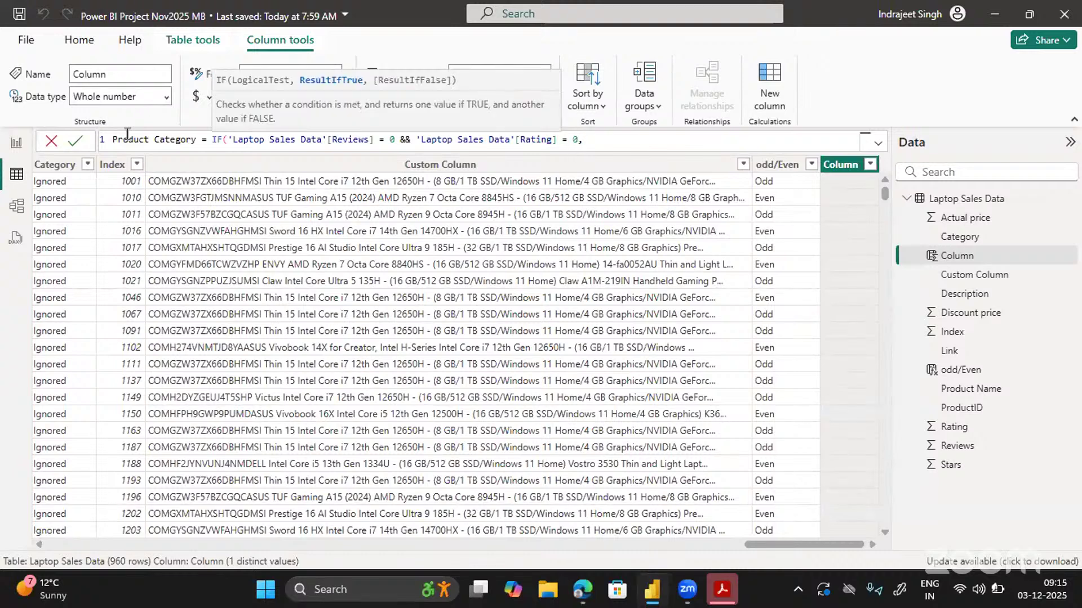
pyautogui.write('"Ignored",')
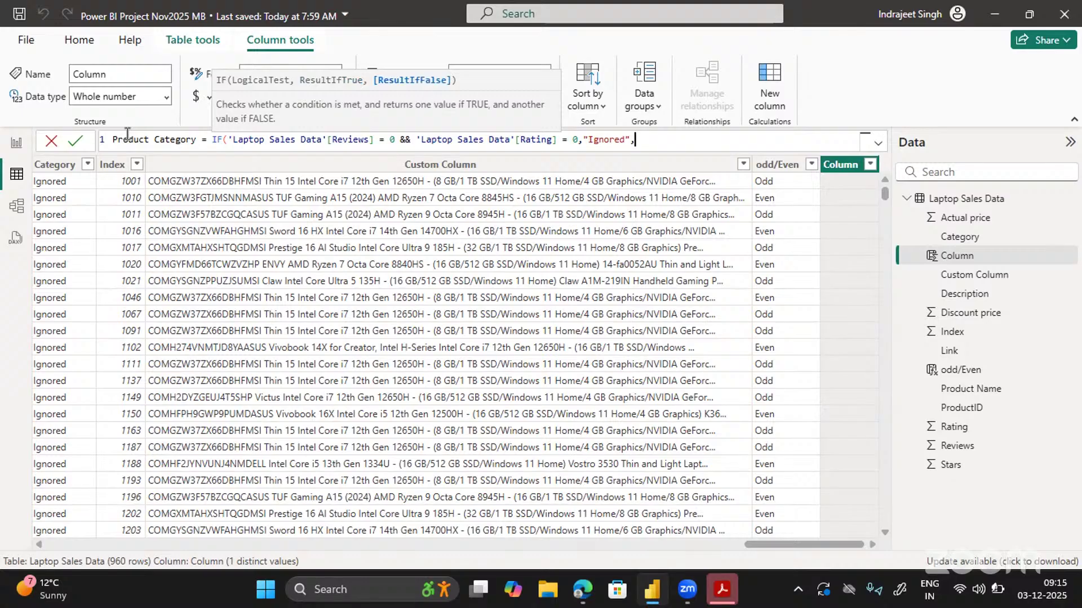
# Step: Nest a second IF as the false result, returning "Needs Improvement" when Reviews>0 && Reviews<2000
pyautogui.write('IF(')
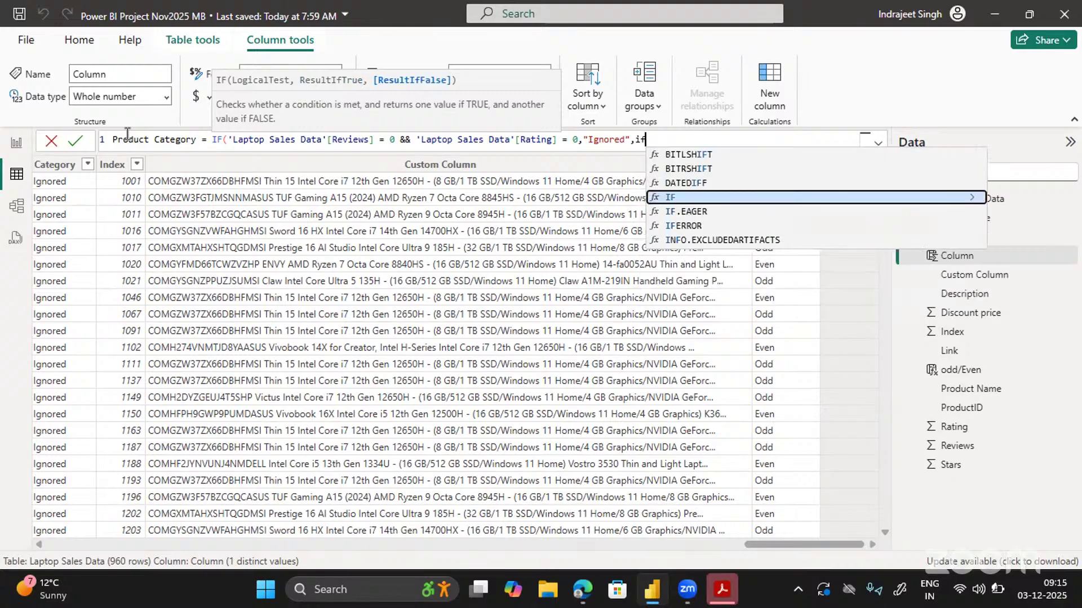
pyautogui.write("'Laptop Sales Data'[Reviews]")
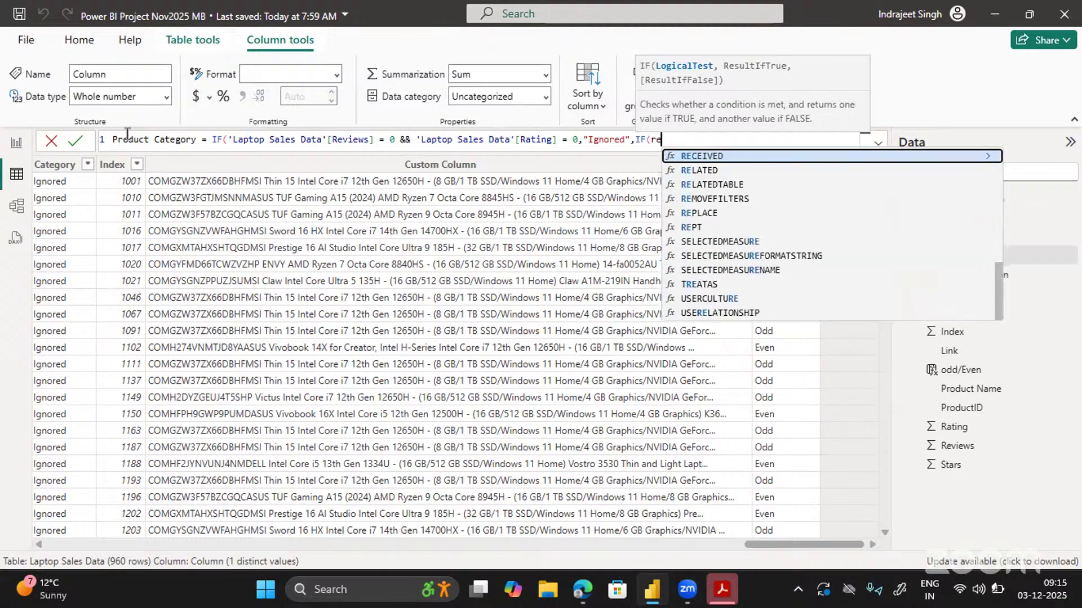
pyautogui.press('Tab')
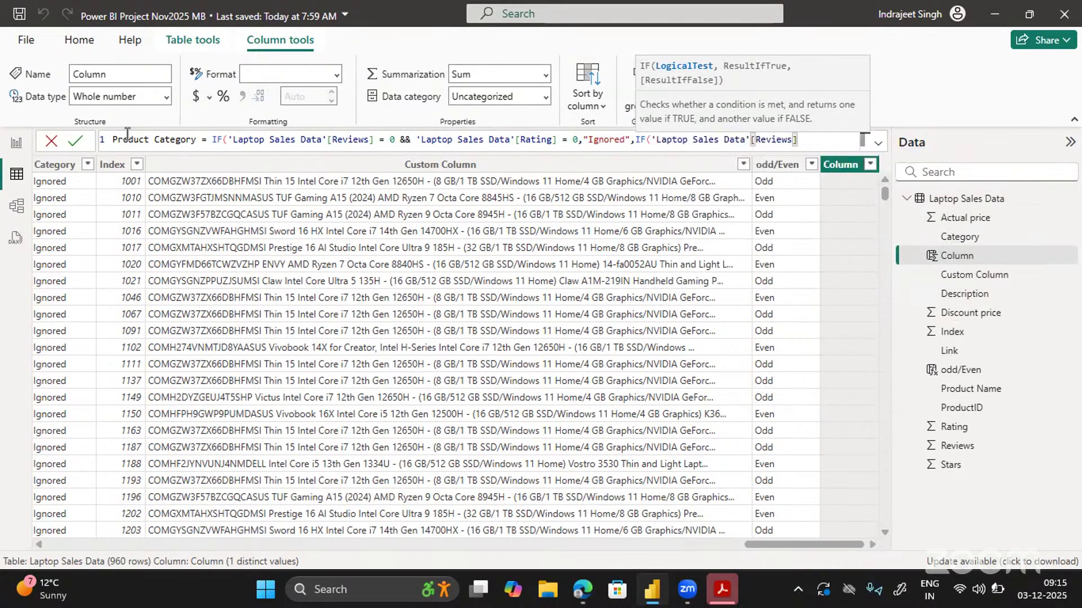
pyautogui.write('>0 && r')
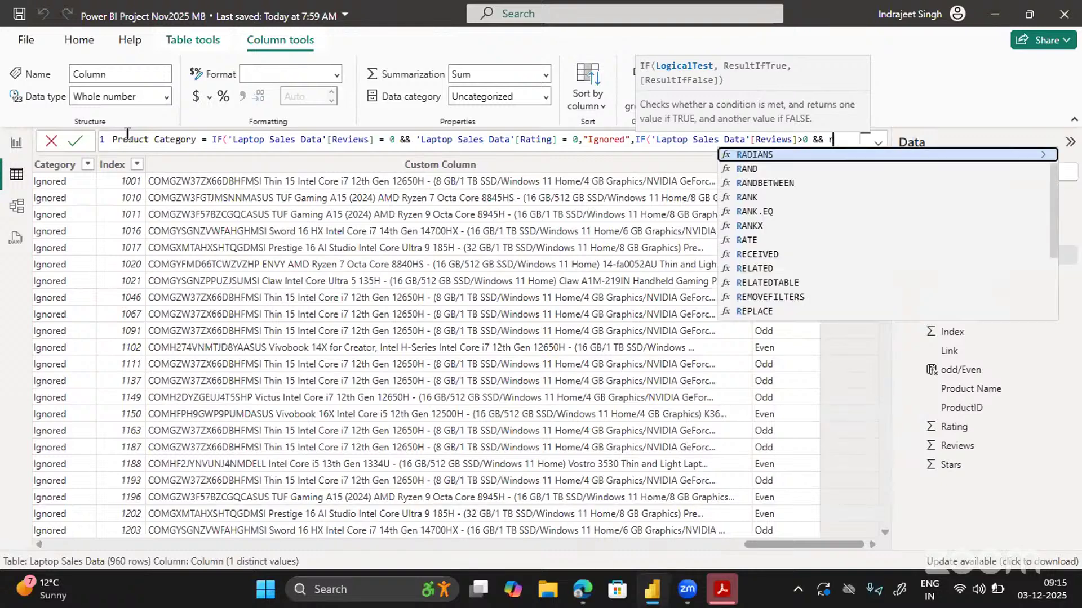
pyautogui.write('eview')
pyautogui.press('Tab')
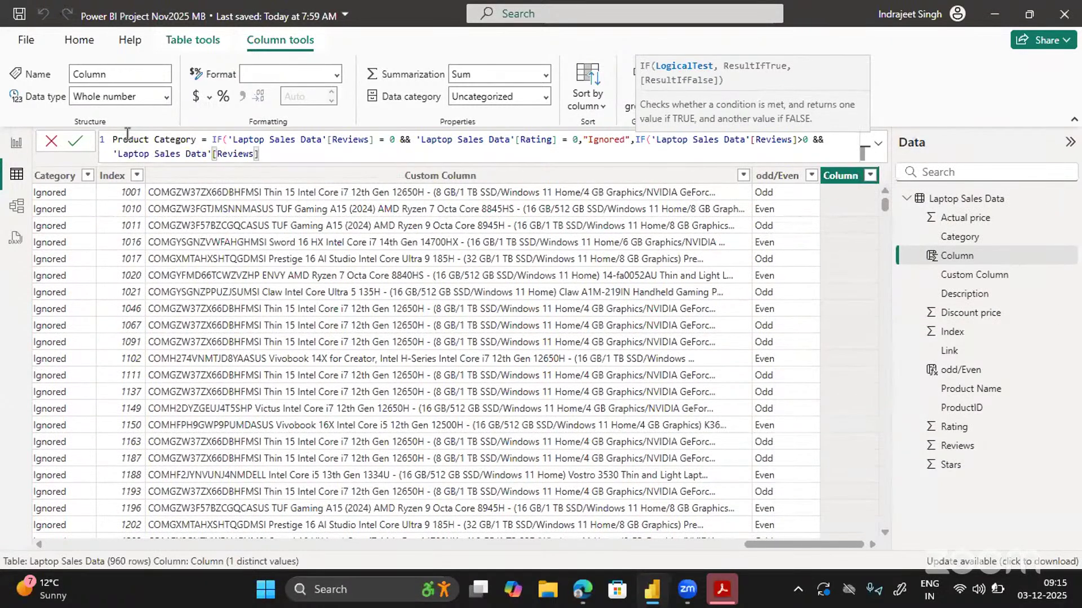
pyautogui.write('<2000,""')
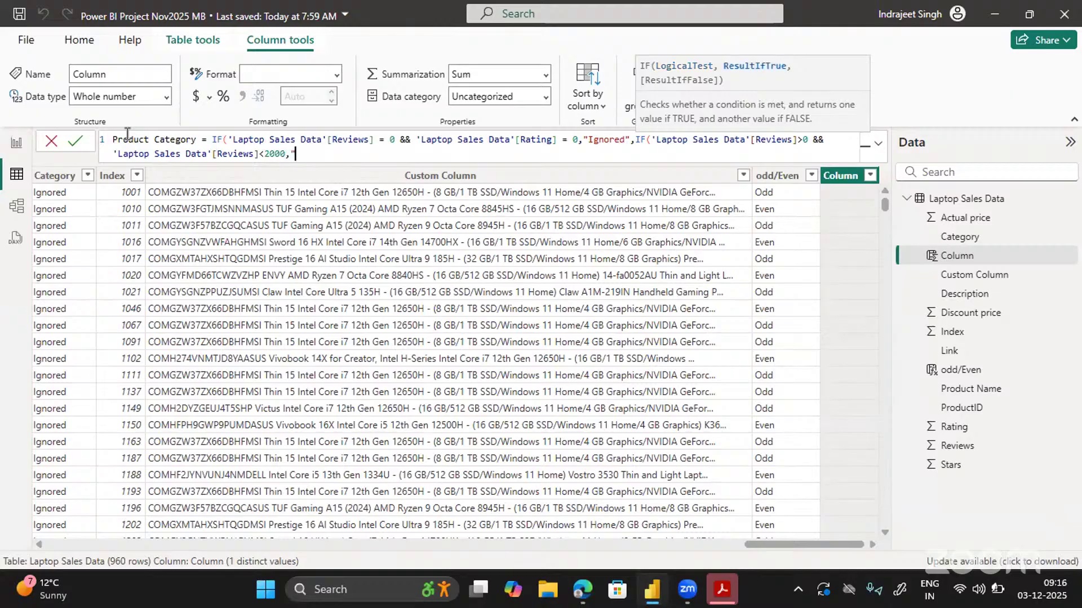
pyautogui.write('Needs Improvement')
pyautogui.write(',')
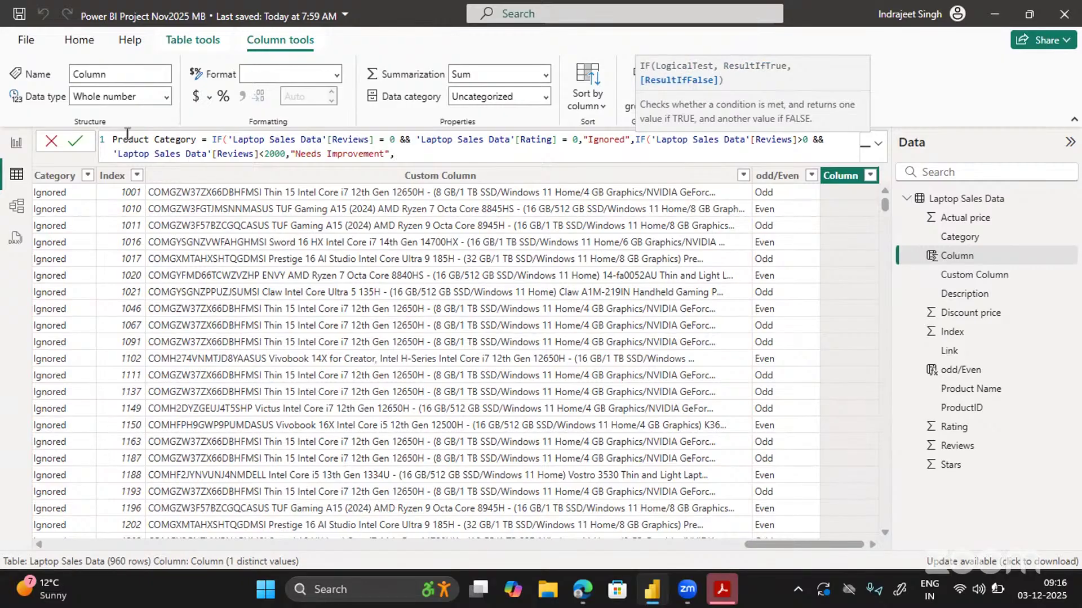
# Step: Nest a third IF as the false result, returning "Average" when Reviews>2000 && Reviews<5000
pyautogui.write('IF(')
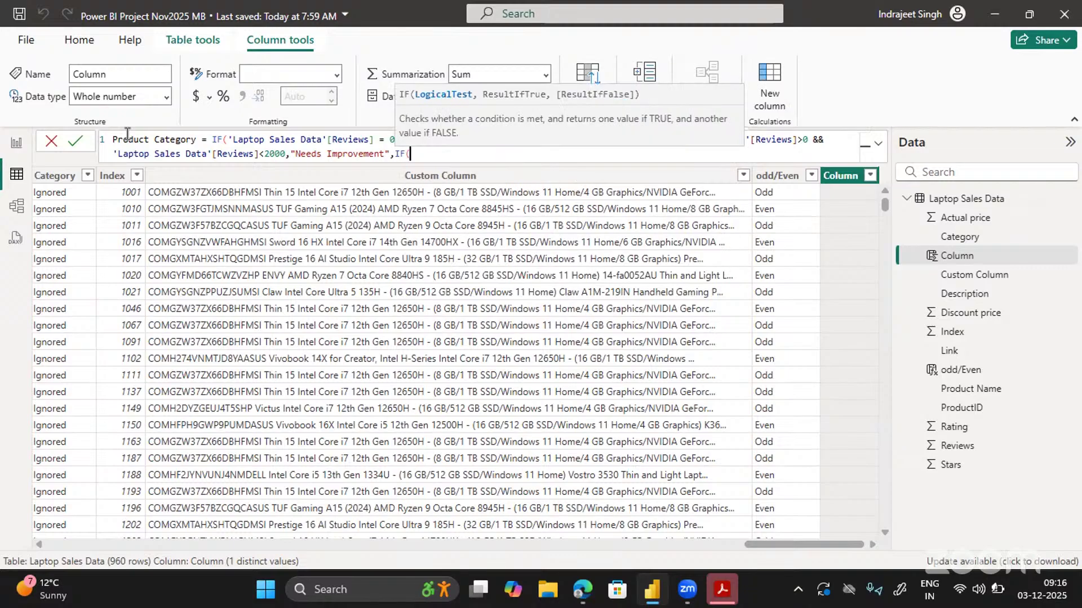
pyautogui.write("'Laptop Sales Data'[Reviews]")
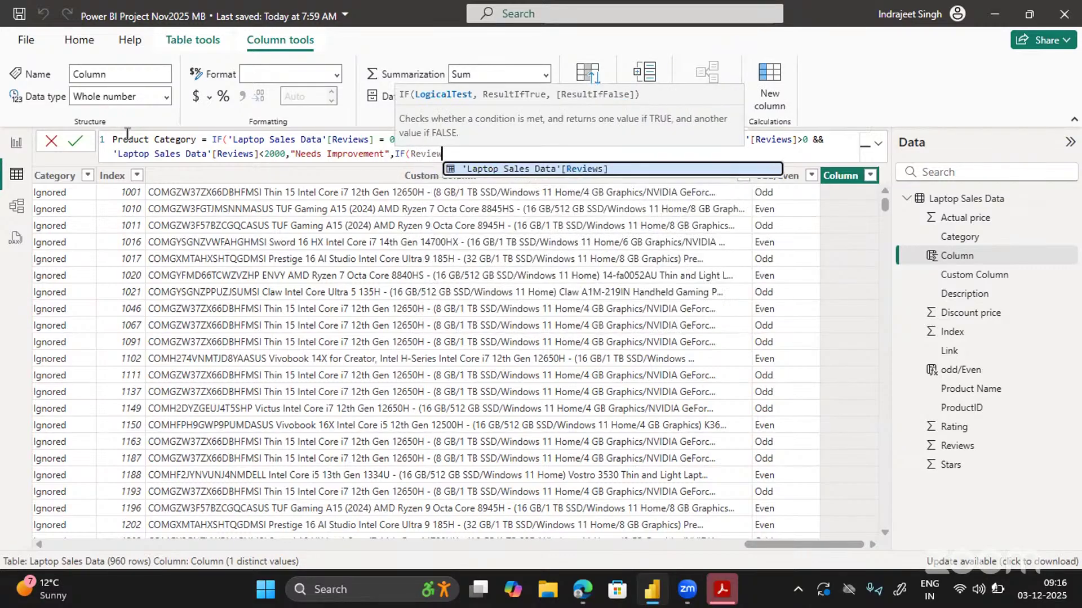
pyautogui.press('Tab')
pyautogui.write('<')
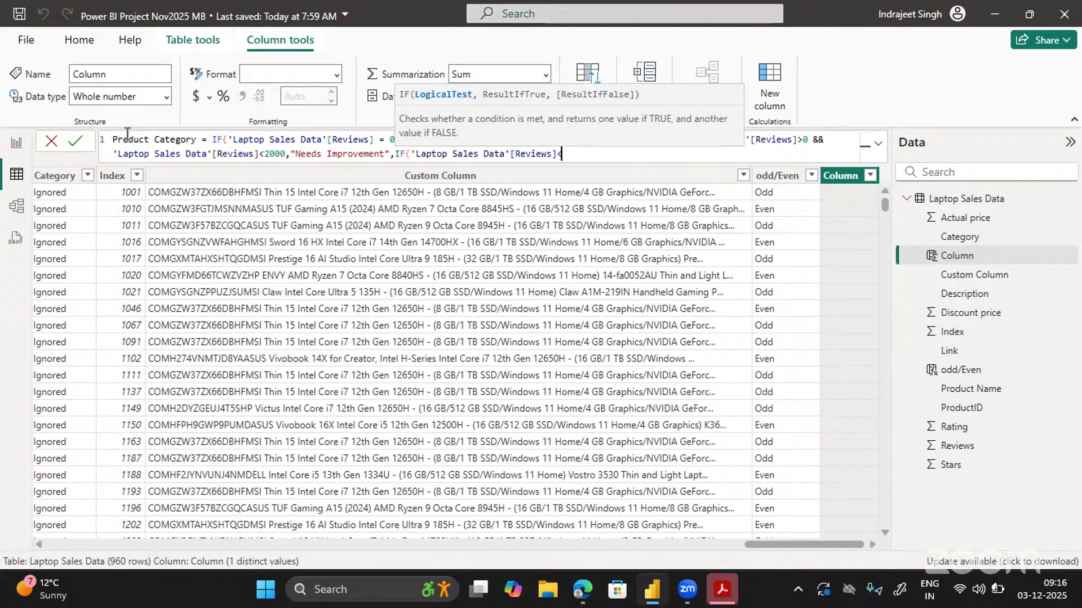
pyautogui.press('BackSpace')
pyautogui.write('>2000 && r')
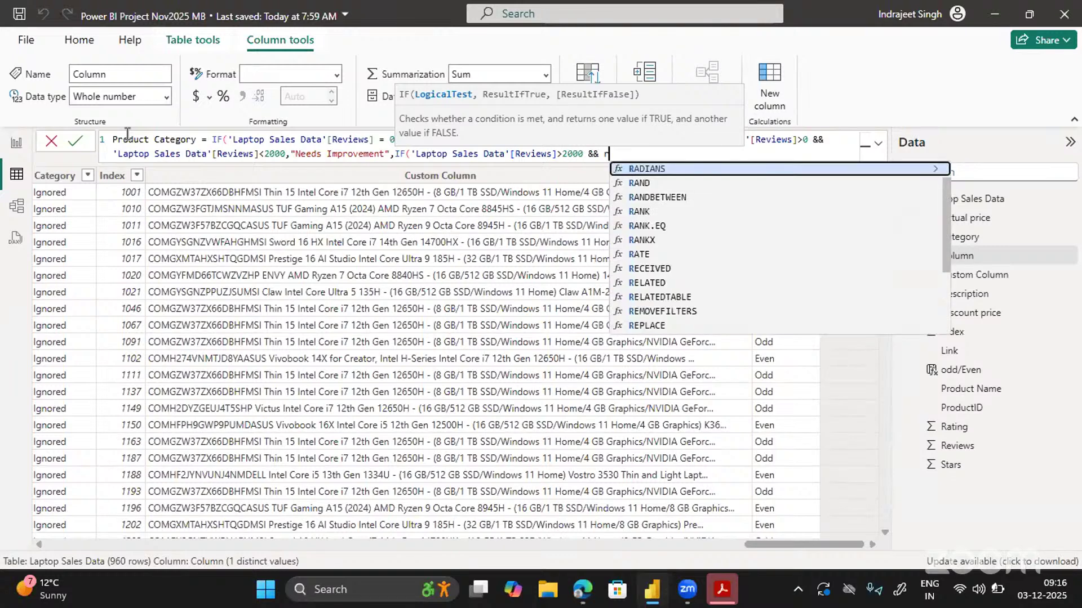
pyautogui.write('eview')
pyautogui.press('Tab')
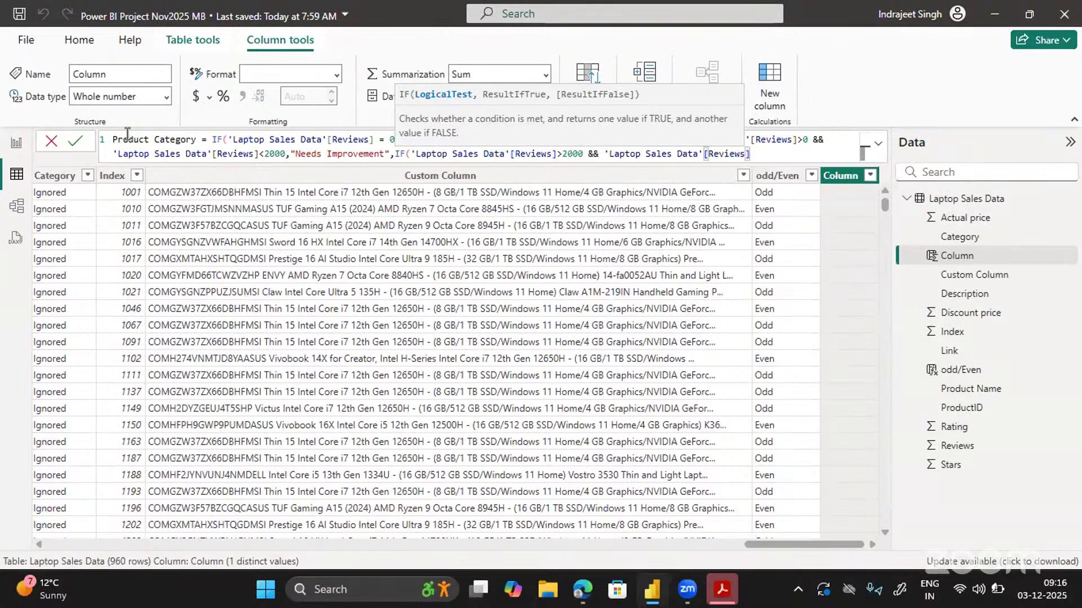
pyautogui.write('<5000,')
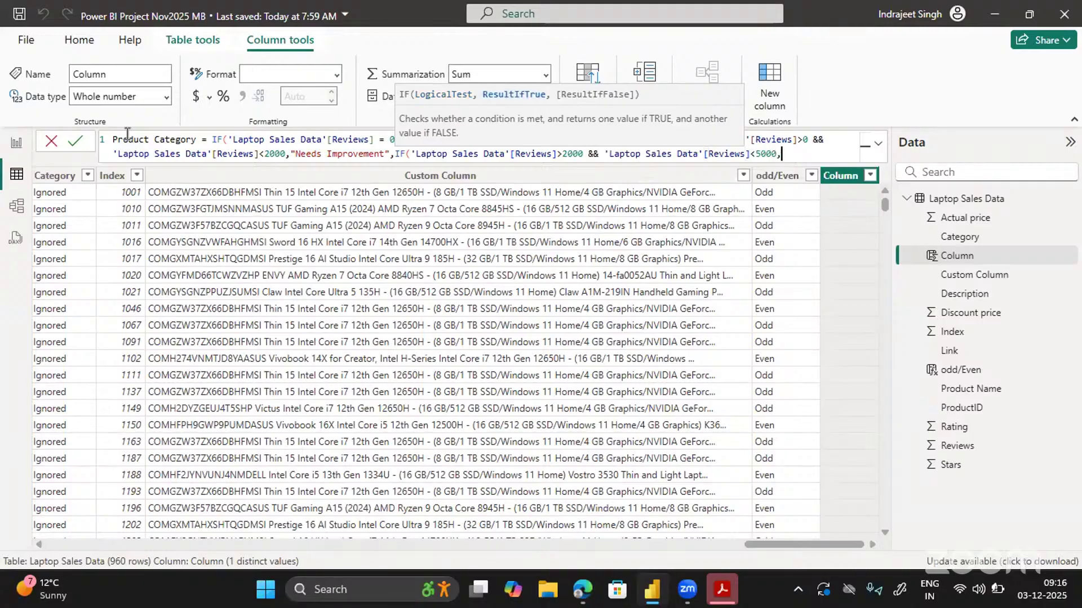
pyautogui.write('"Average",')
# Step: Finish the formula with "Most Loved" as the final false result, close all three IFs and commit the column
pyautogui.write('"')
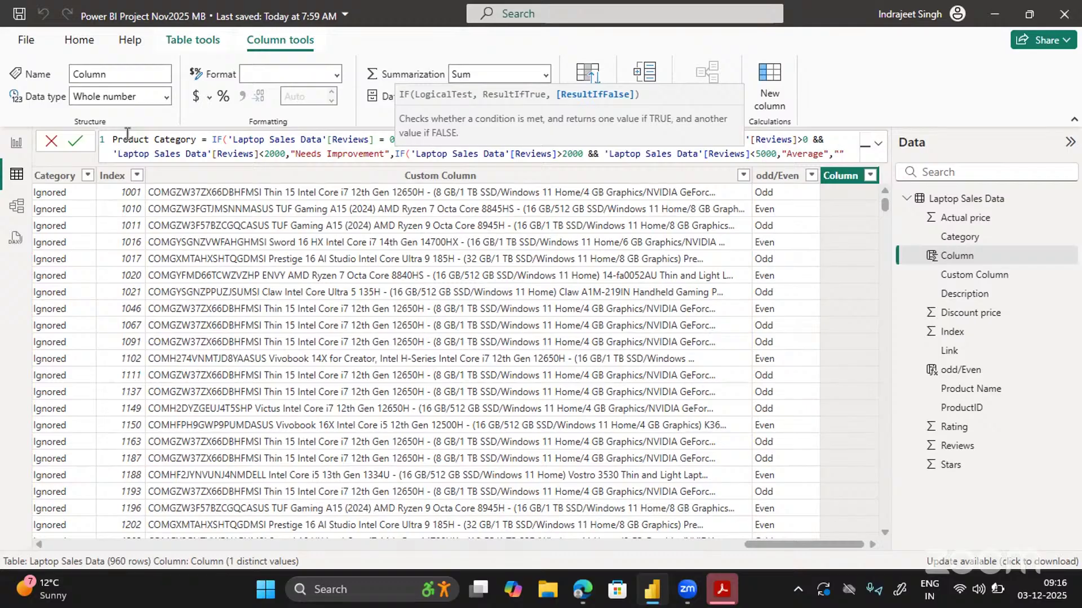
pyautogui.write('Mos')
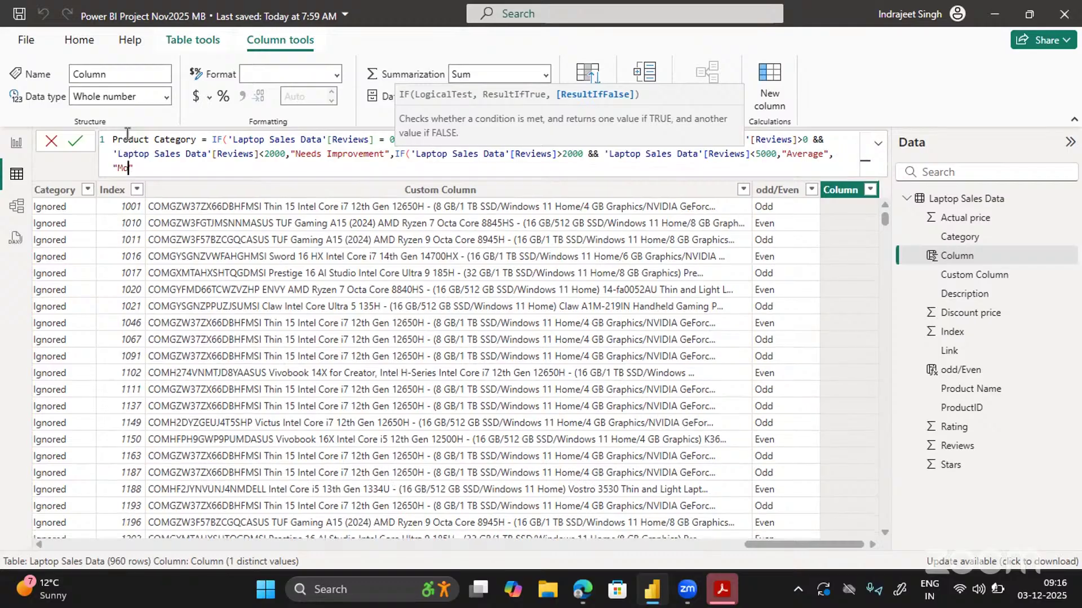
pyautogui.write('t LOve')
pyautogui.press('BackSpace')
pyautogui.press('BackSpace')
pyautogui.press('BackSpace')
pyautogui.write('oved")')
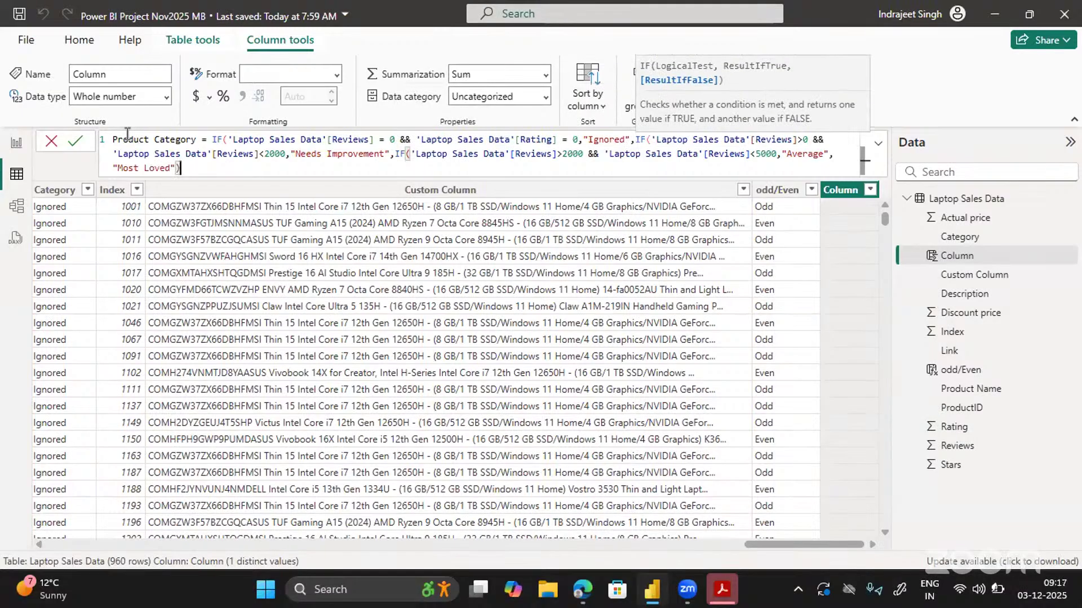
pyautogui.write('))')
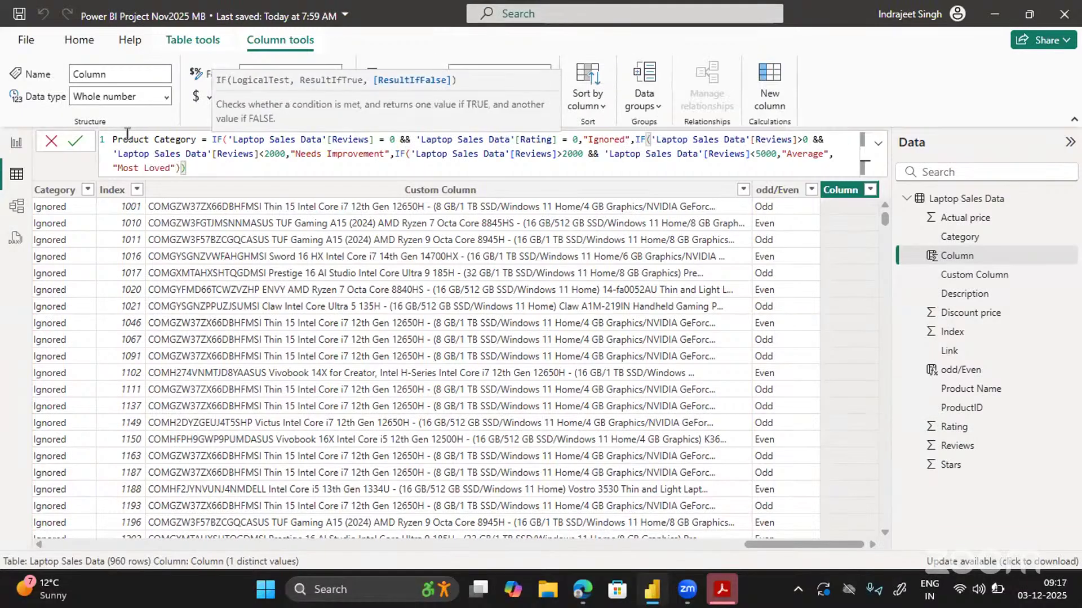
pyautogui.press('Return')
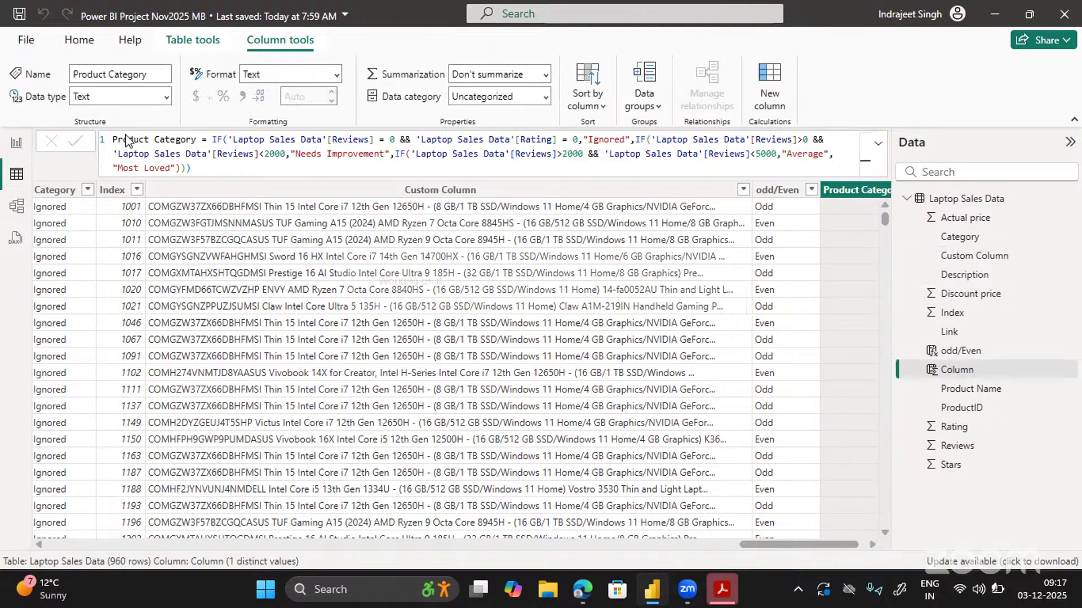
# Step: Break the Product Category formula into three lines so that each nested IF starts on its own line
pyautogui.click(637, 139)
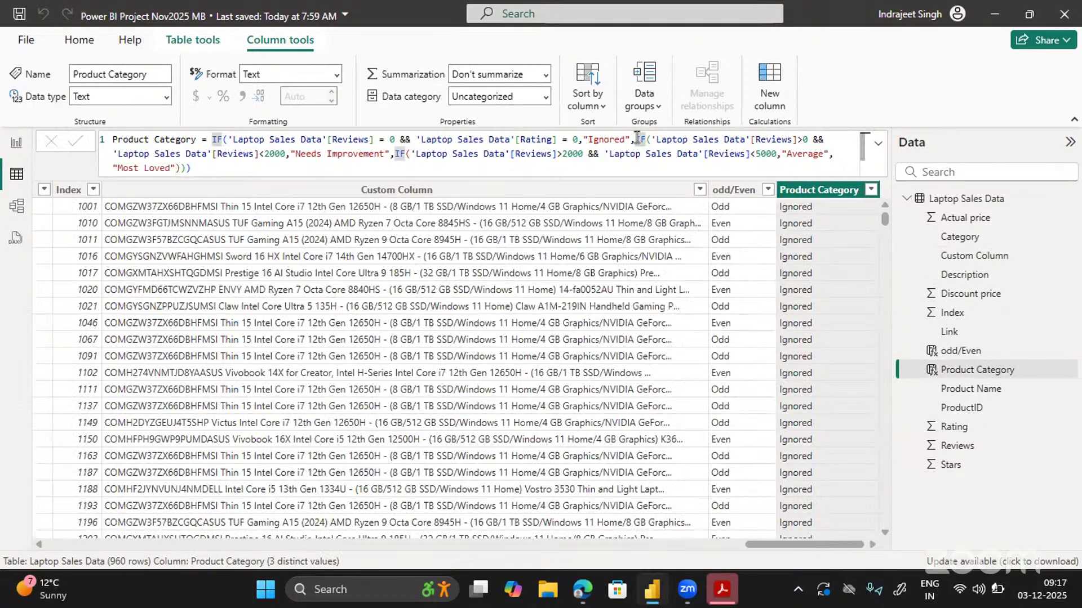
pyautogui.click(637, 139)
pyautogui.hotkey('shift', 'Return')
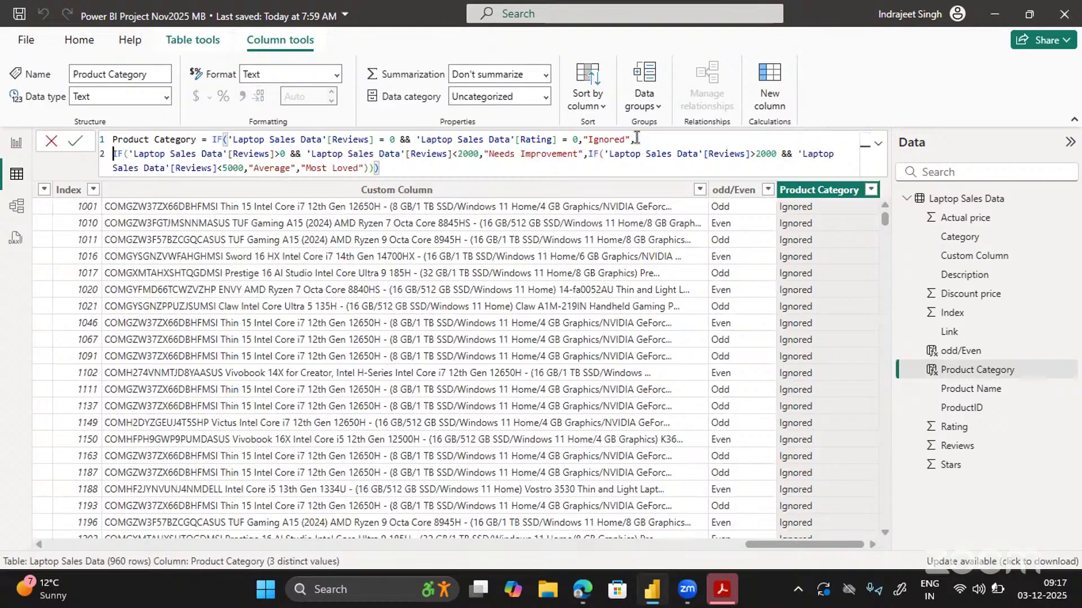
pyautogui.click(589, 154)
pyautogui.hotkey('shift', 'Return')
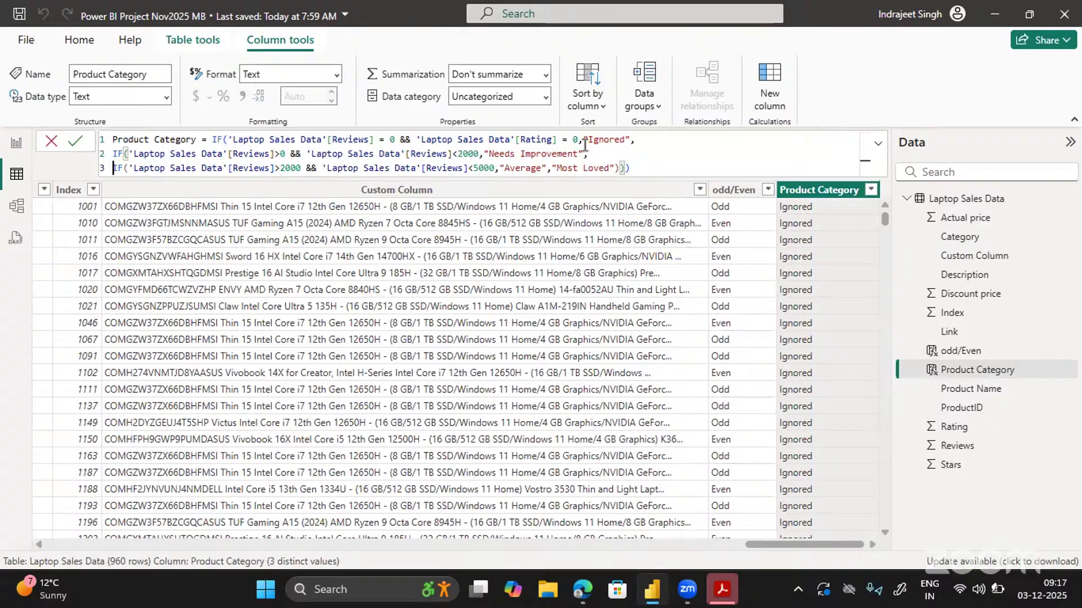
pyautogui.write(')')
# Step: Examine the first IF's condition, its "Ignored" result and the nested IF that serves as its false result
pyautogui.hotkey('ctrl', 'a')
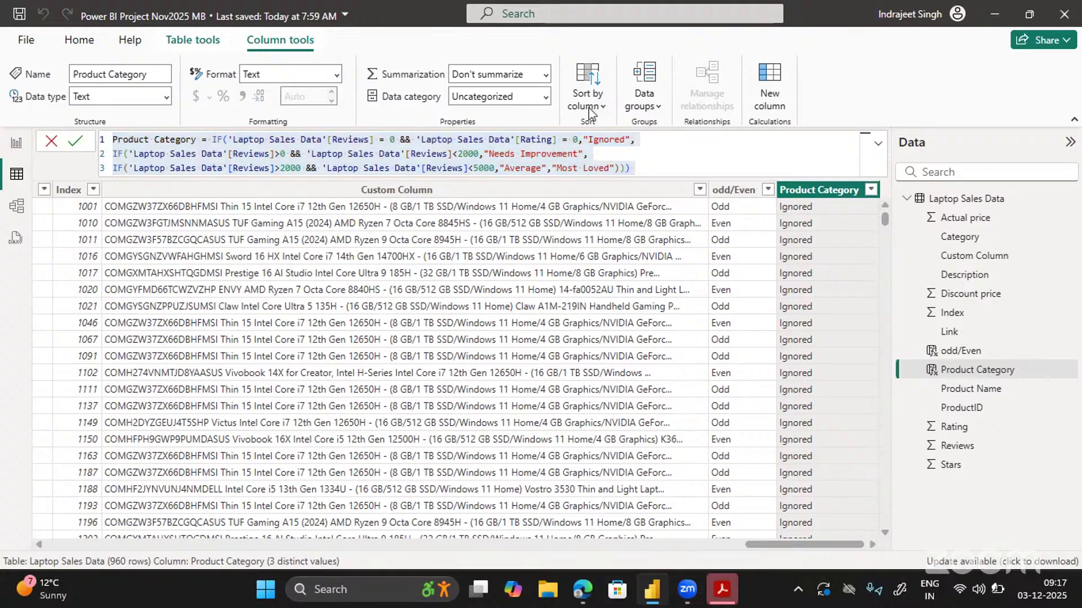
pyautogui.click(634, 141)
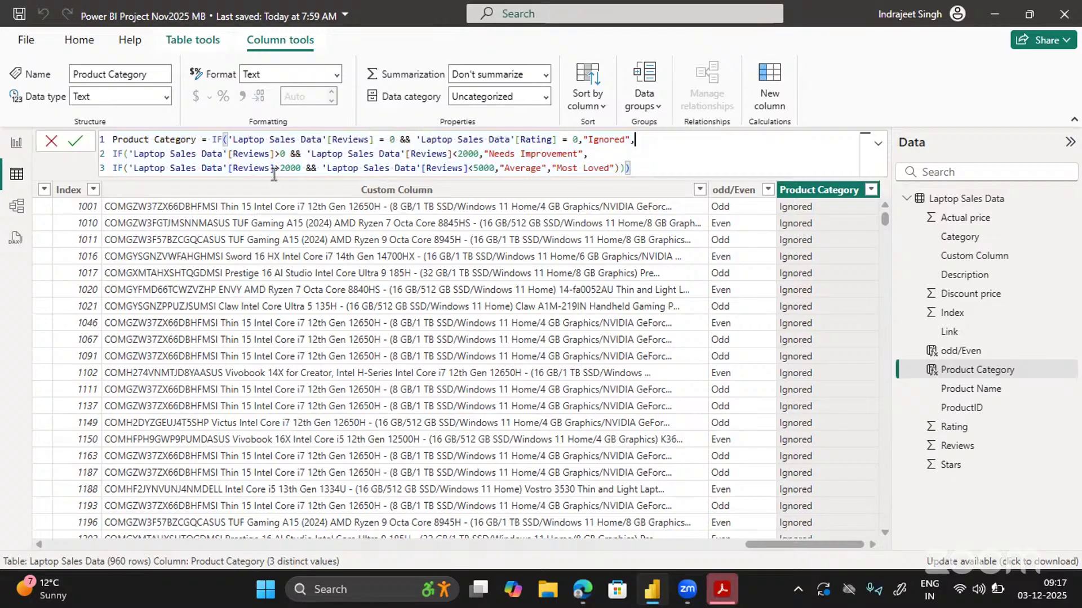
pyautogui.moveTo(580, 139); pyautogui.dragTo(228, 141)
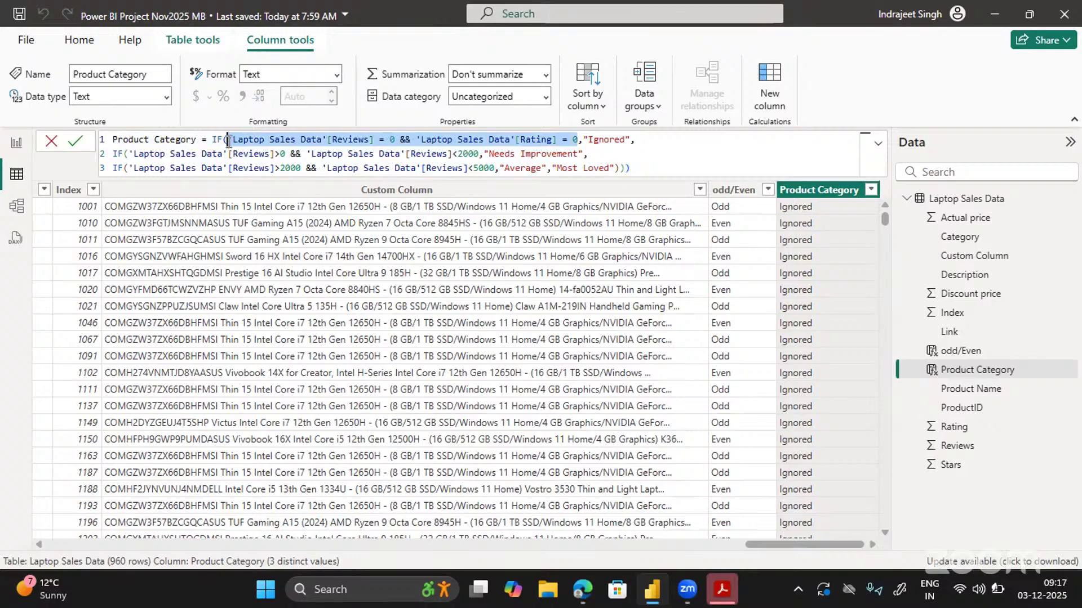
pyautogui.moveTo(629, 139); pyautogui.dragTo(585, 140)
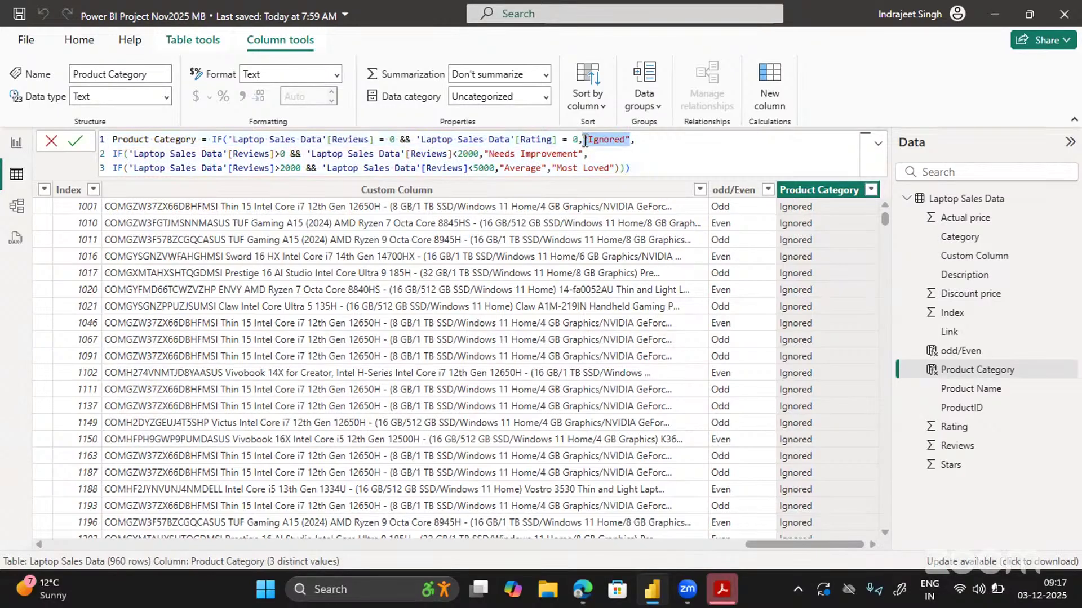
pyautogui.click(643, 141)
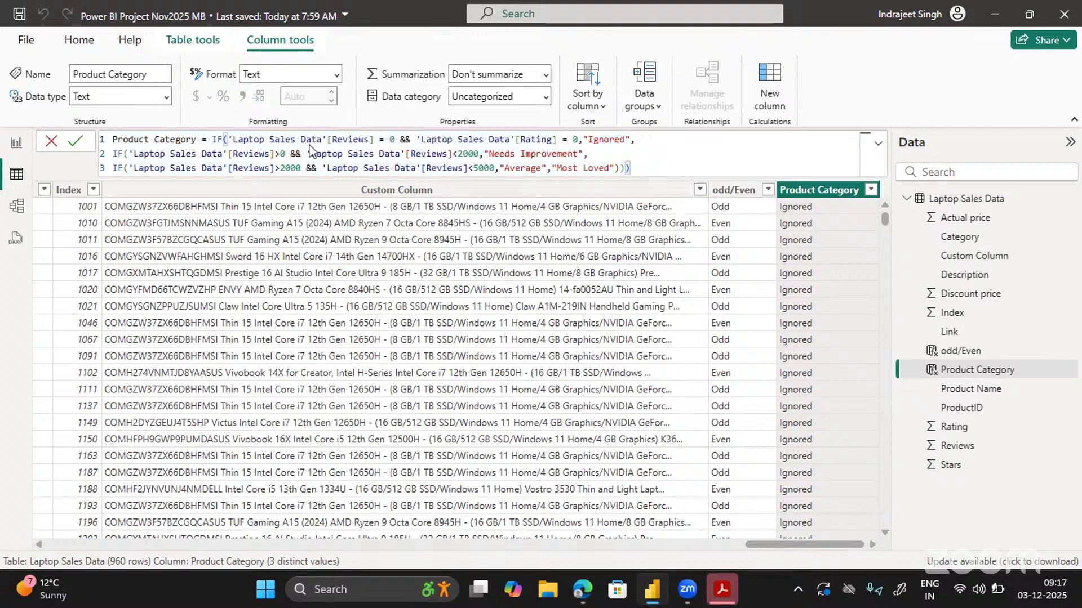
pyautogui.moveTo(114, 153); pyautogui.dragTo(587, 159)
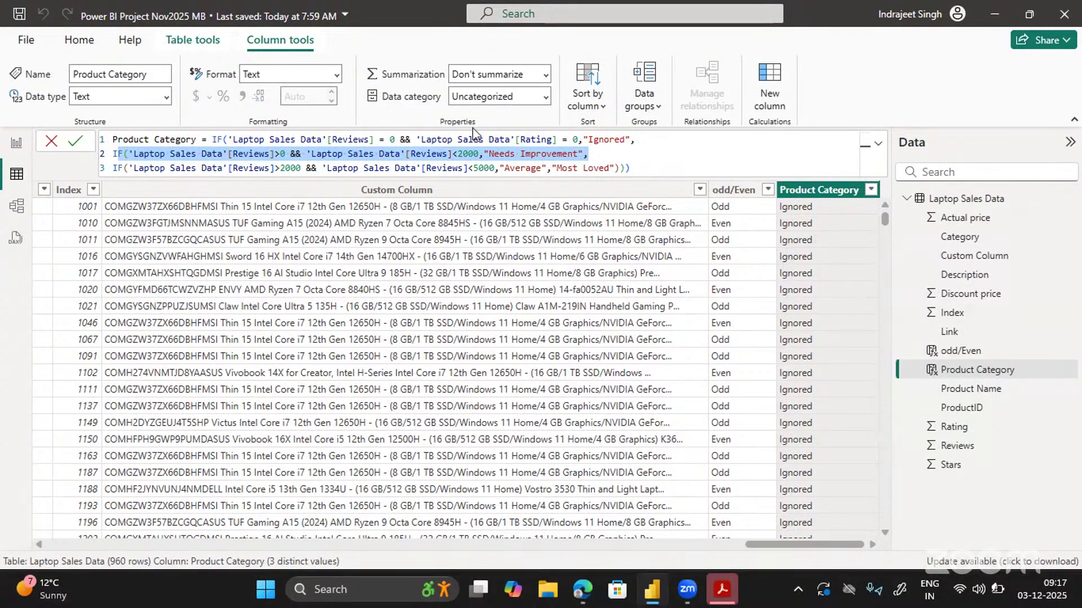
pyautogui.doubleClick(609, 138)
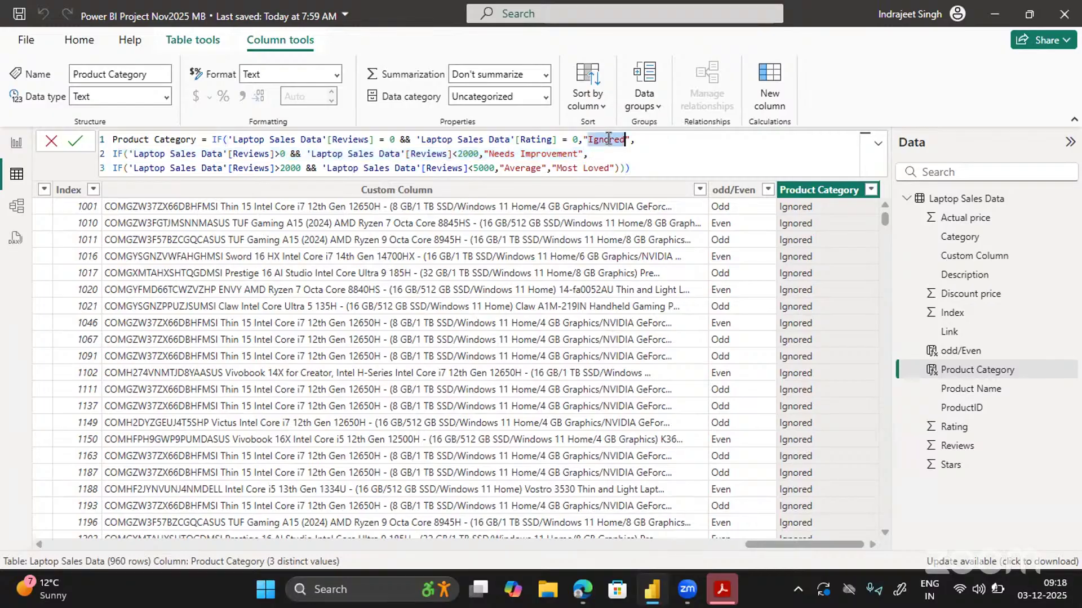
pyautogui.click(609, 138)
pyautogui.doubleClick(609, 138)
pyautogui.moveTo(575, 138); pyautogui.dragTo(230, 143)
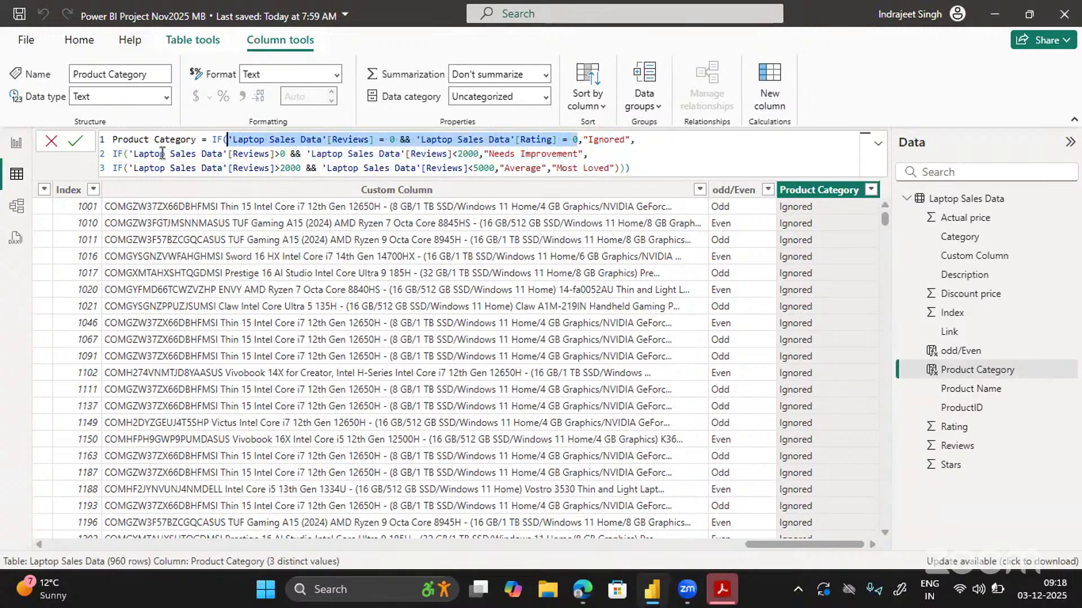
# Step: Examine the second and third IF conditions with their results, the "Most Loved" fallback and the matching closing parentheses
pyautogui.moveTo(128, 153); pyautogui.dragTo(480, 153)
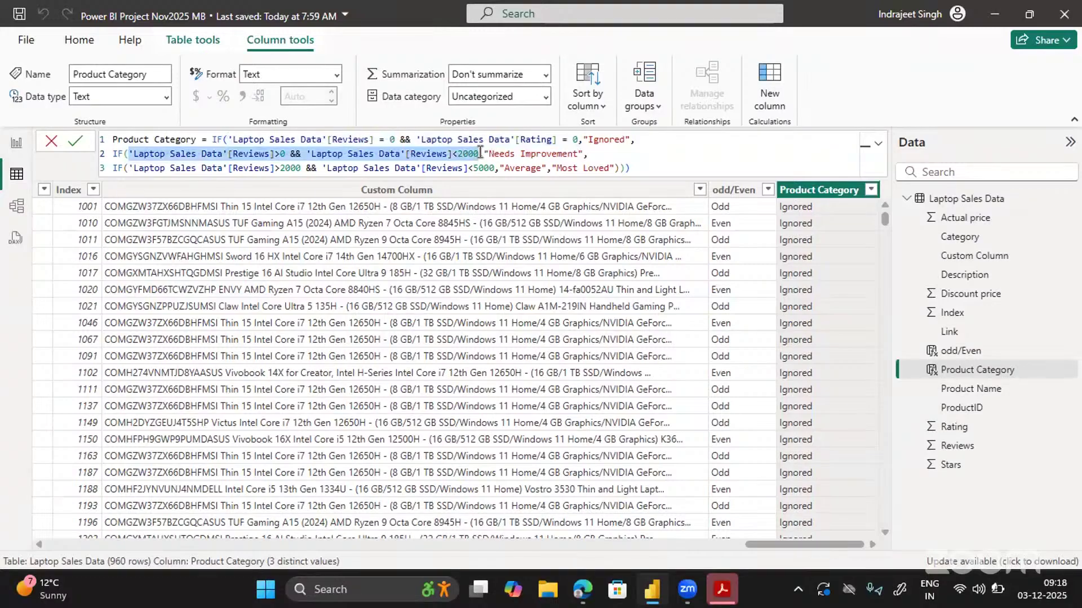
pyautogui.moveTo(480, 152); pyautogui.dragTo(578, 151)
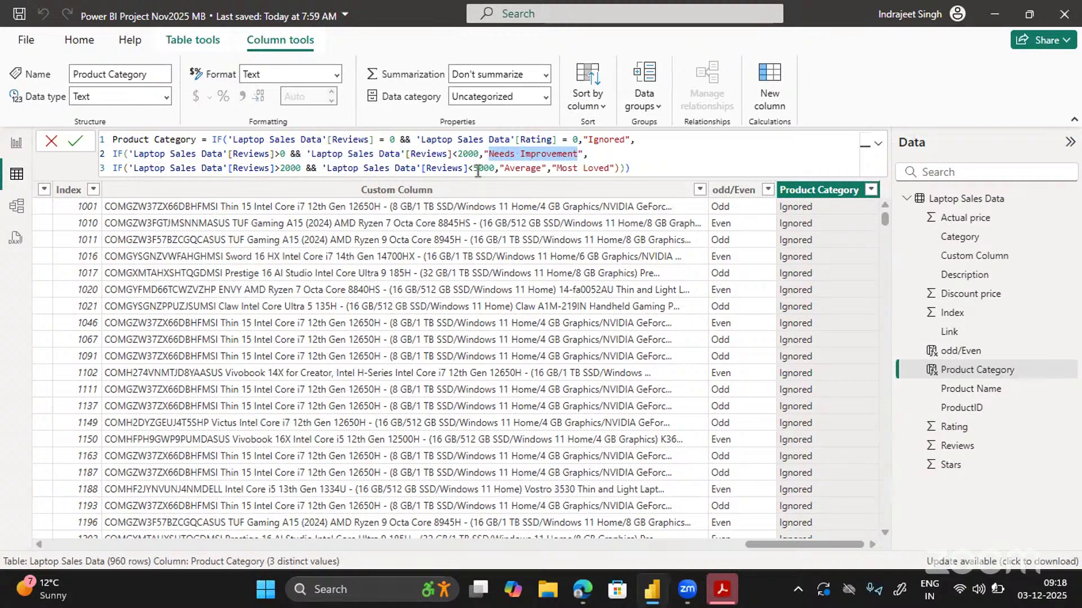
pyautogui.click(543, 167)
pyautogui.moveTo(543, 168); pyautogui.dragTo(133, 168)
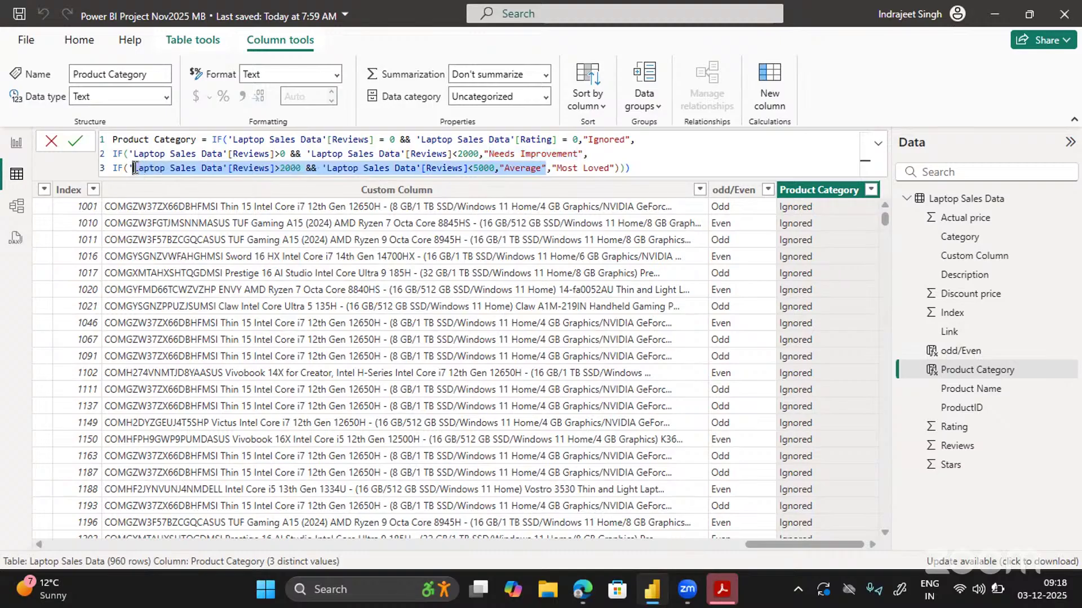
pyautogui.doubleClick(522, 167)
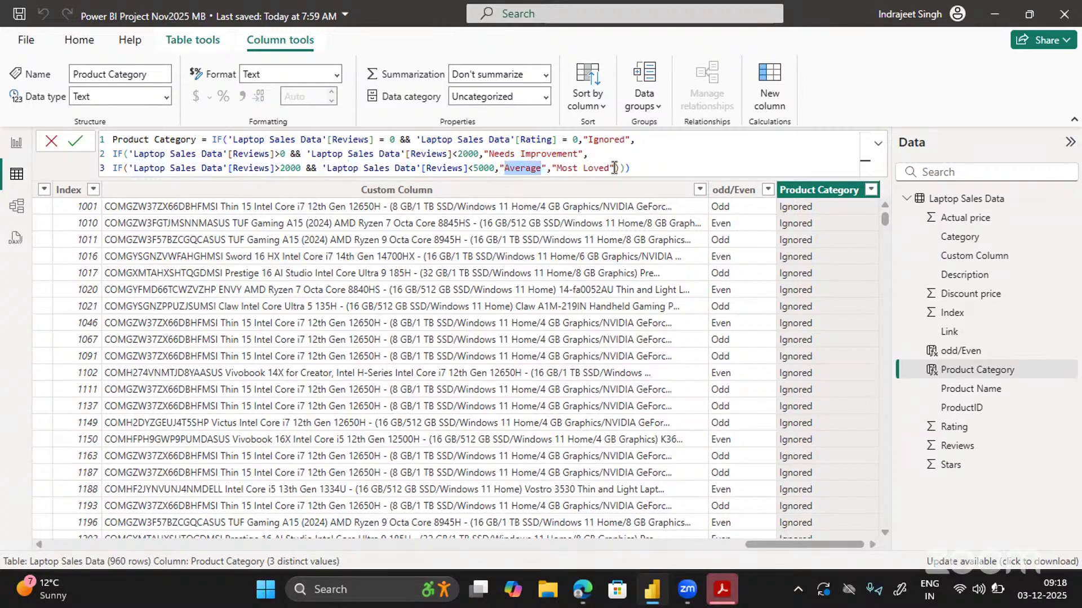
pyautogui.moveTo(615, 168); pyautogui.dragTo(555, 170)
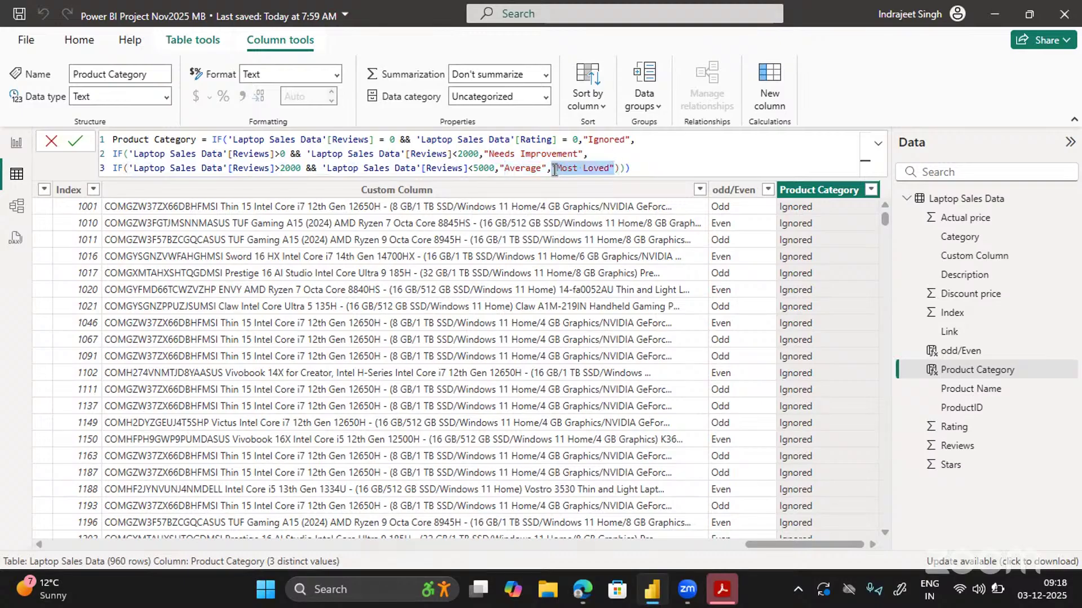
pyautogui.click(616, 167)
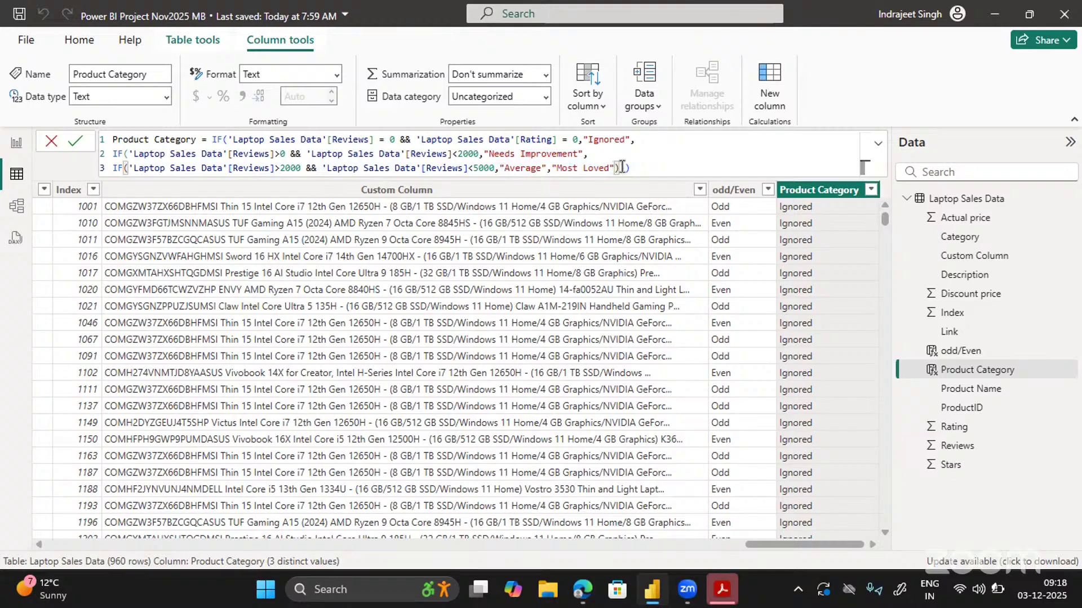
pyautogui.click(622, 168)
pyautogui.click(629, 168)
# Step: Review the whole Product Category formula again, going through each IF condition and its result in order
pyautogui.moveTo(395, 139); pyautogui.dragTo(226, 139)
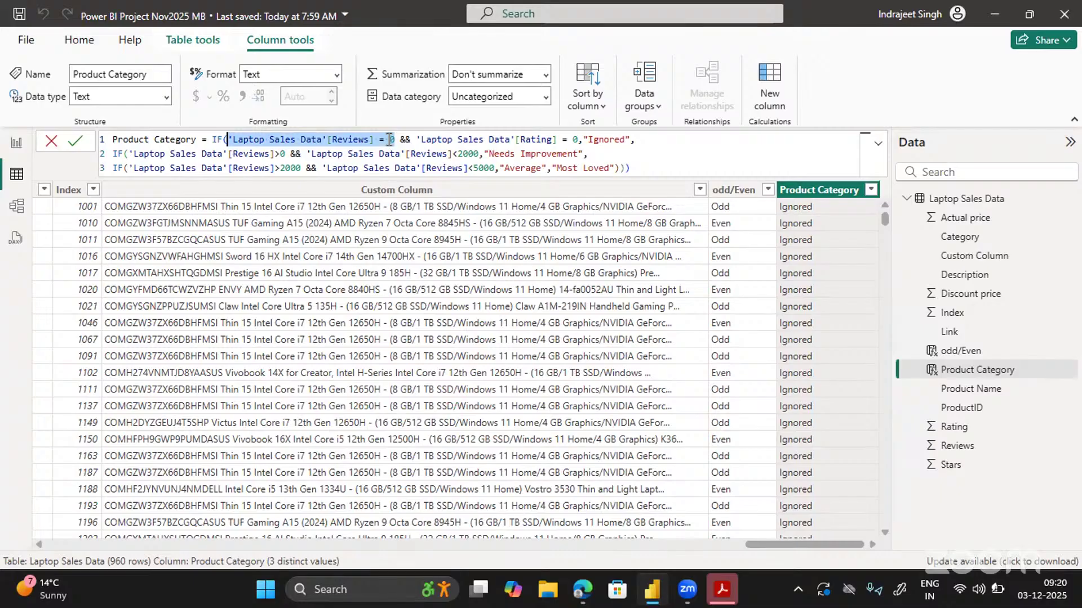
pyautogui.moveTo(580, 139); pyautogui.dragTo(206, 139)
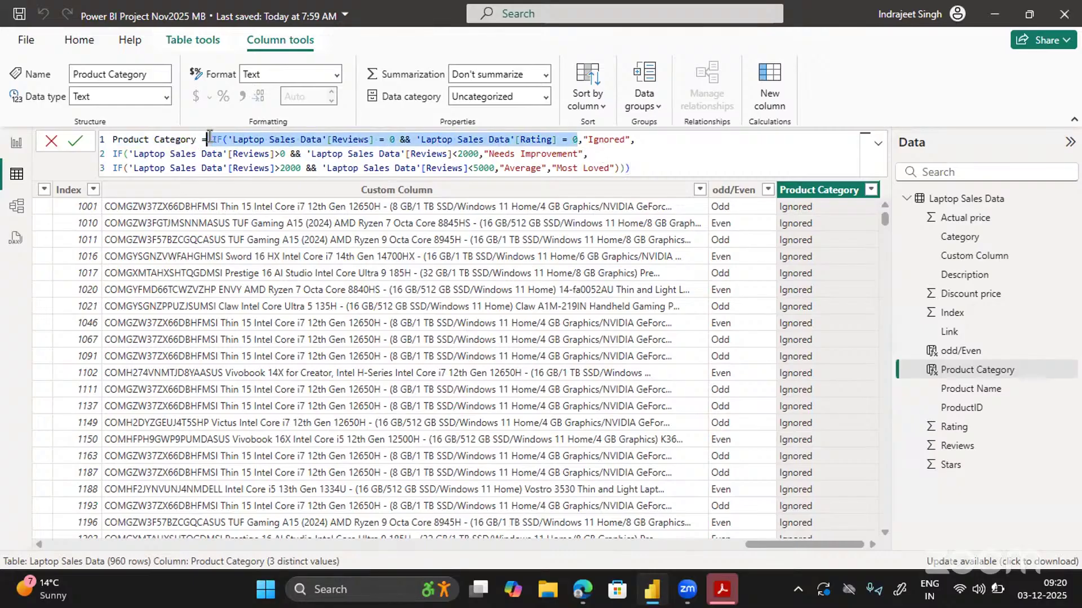
pyautogui.moveTo(117, 155); pyautogui.dragTo(480, 156)
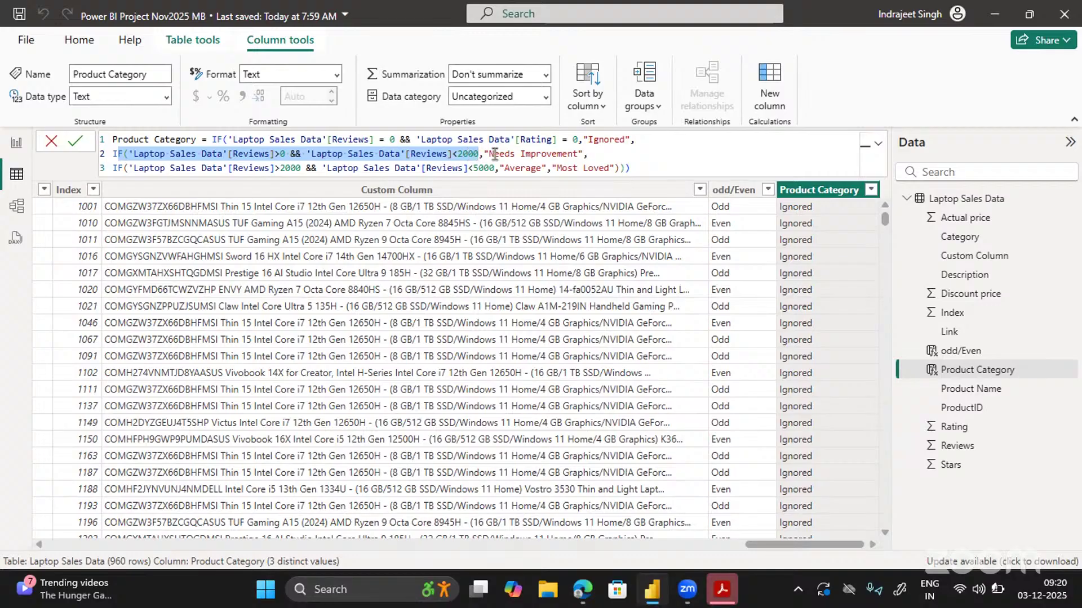
pyautogui.moveTo(581, 154); pyautogui.dragTo(487, 154)
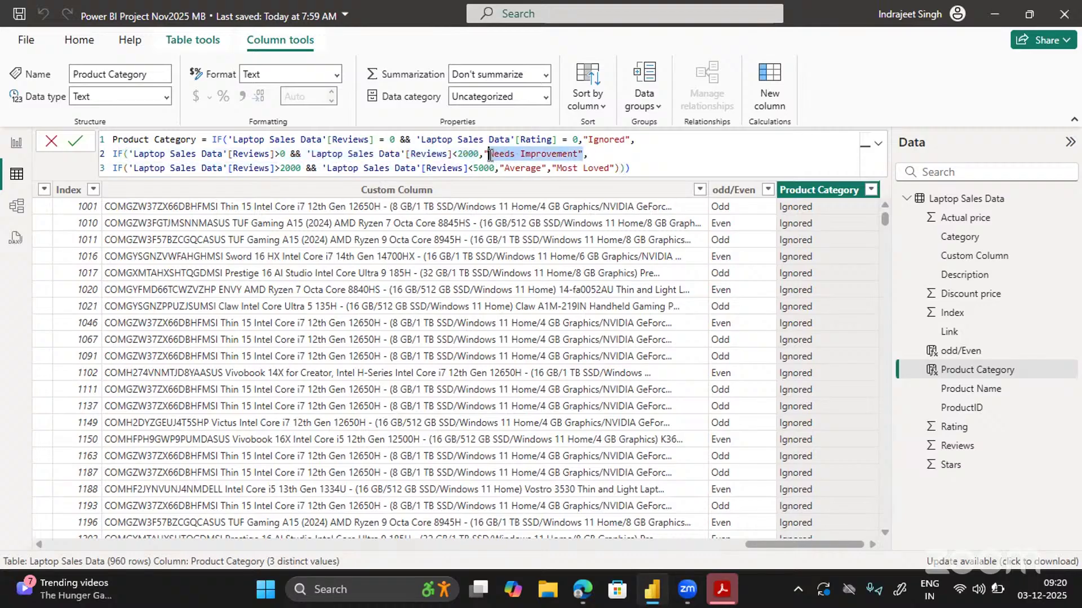
pyautogui.moveTo(128, 168); pyautogui.dragTo(495, 168)
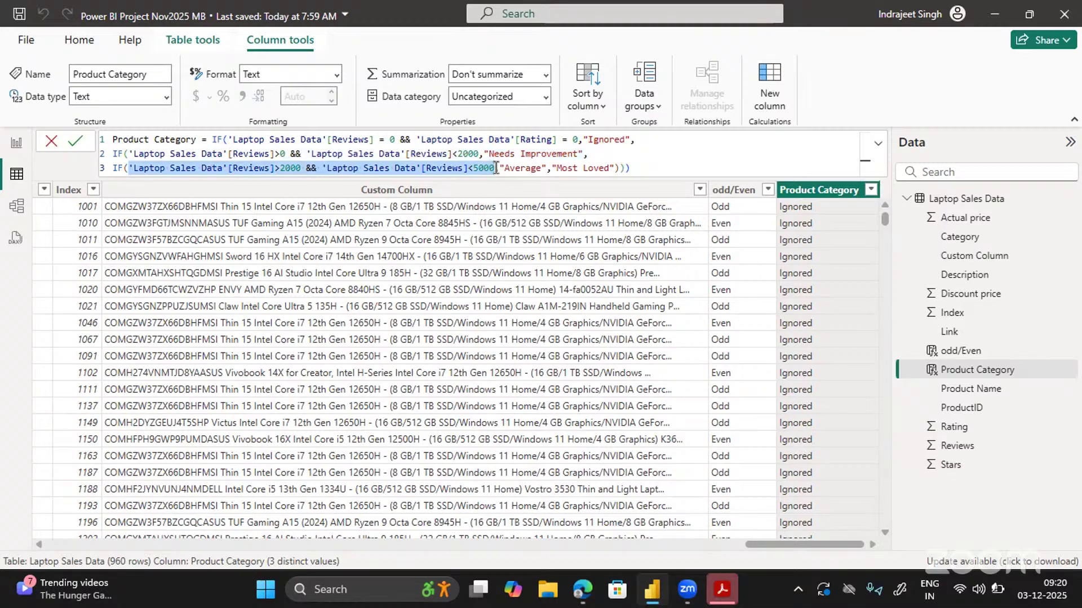
pyautogui.doubleClick(519, 168)
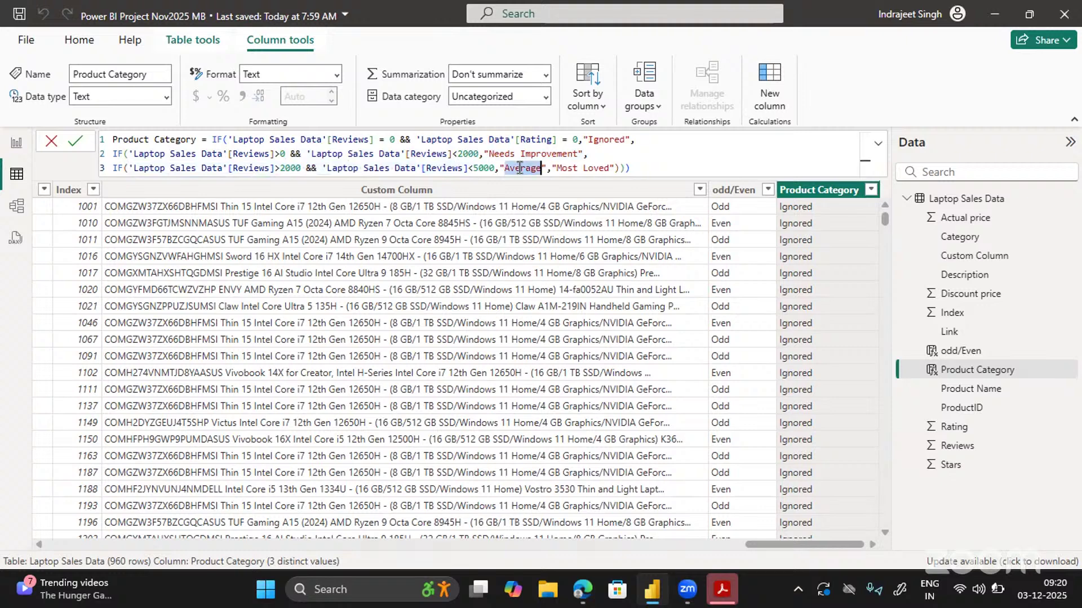
pyautogui.moveTo(552, 169); pyautogui.dragTo(615, 169)
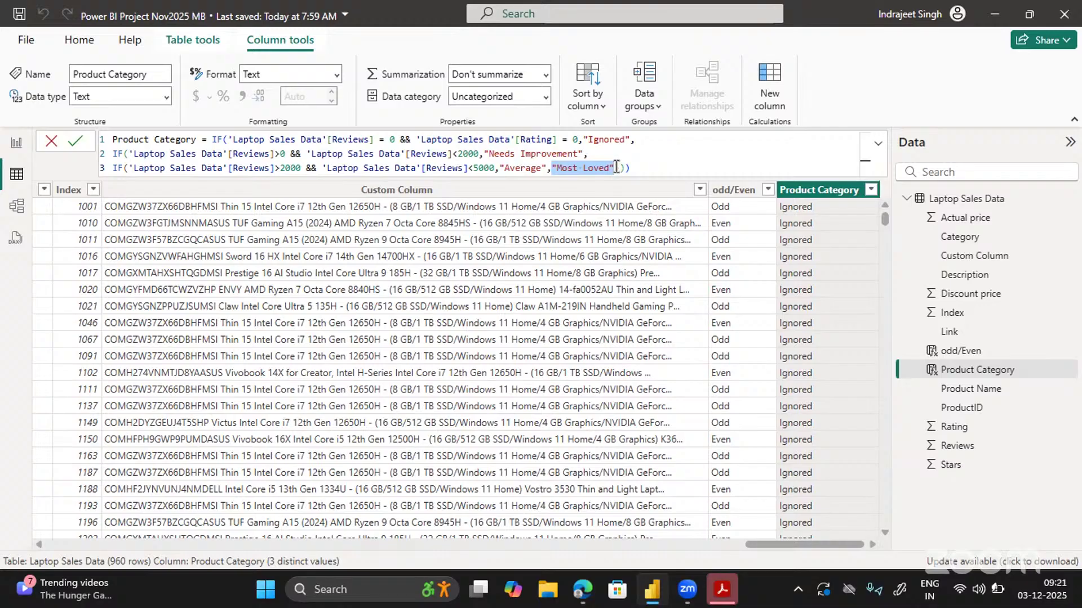
# Step: Change the second IF's upper limit in the Product Category formula to Reviews <=2000
pyautogui.press('Right')
pyautogui.press('Right')
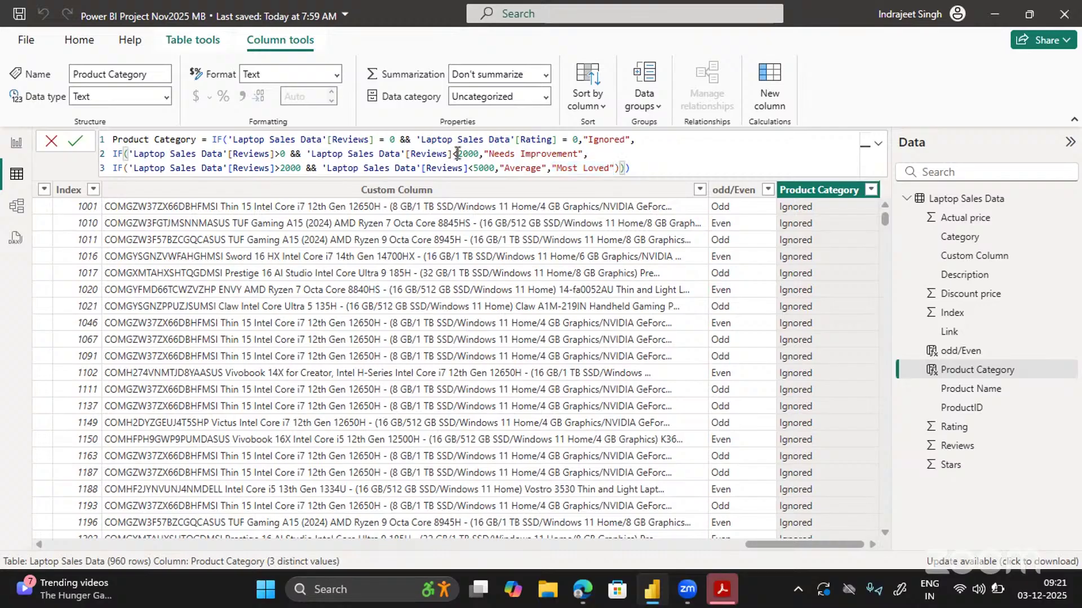
pyautogui.click(458, 153)
pyautogui.write('=')
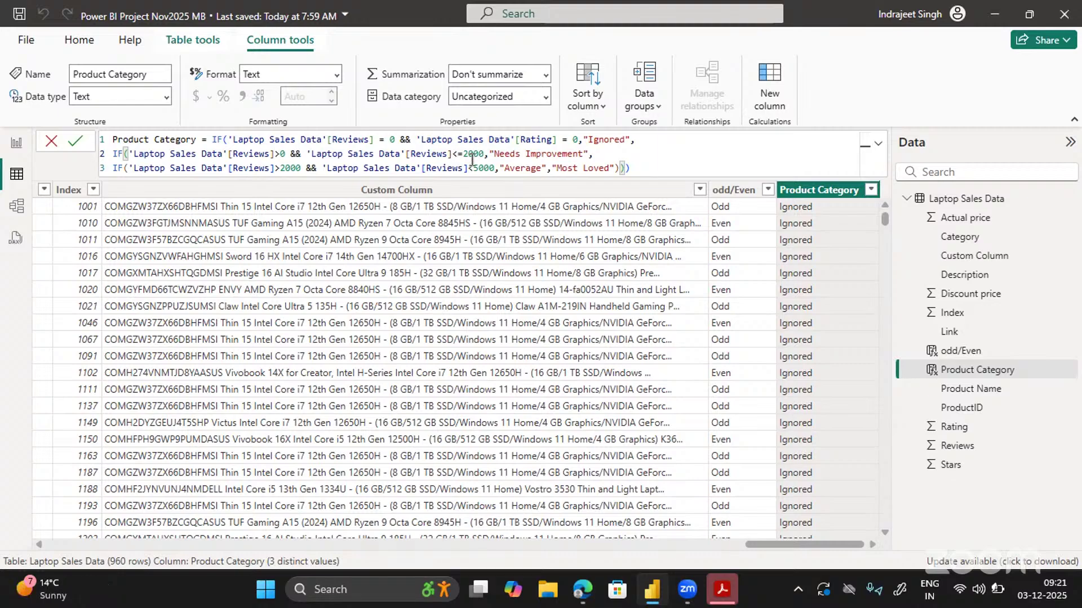
# Step: Note the review range (1,1999) at the end of the second formula line and (2001,4999) after the third
pyautogui.click(610, 155)
pyautogui.write('(')
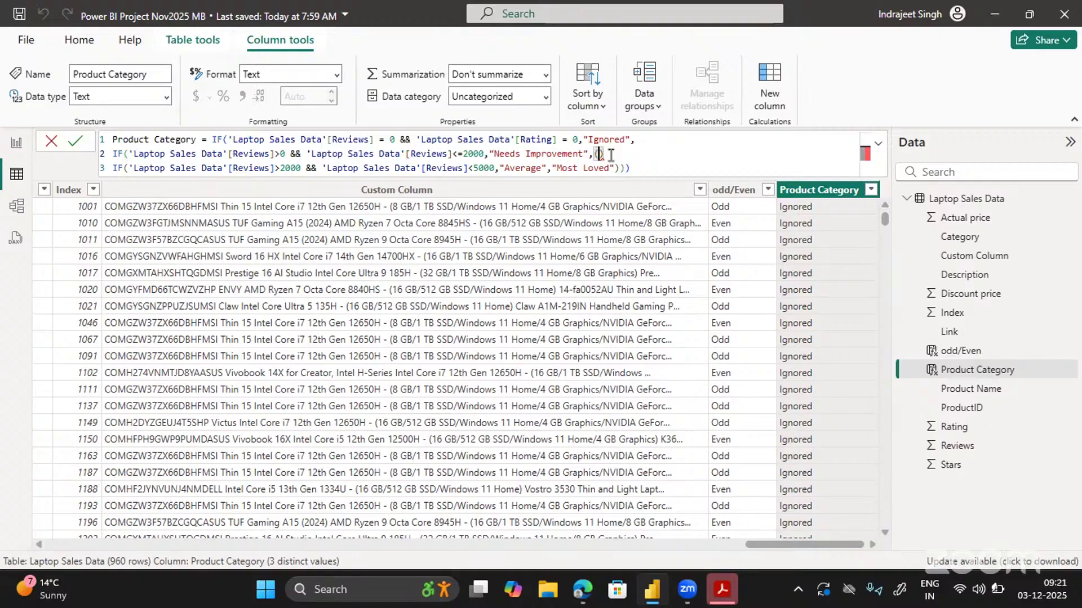
pyautogui.write('1,999')
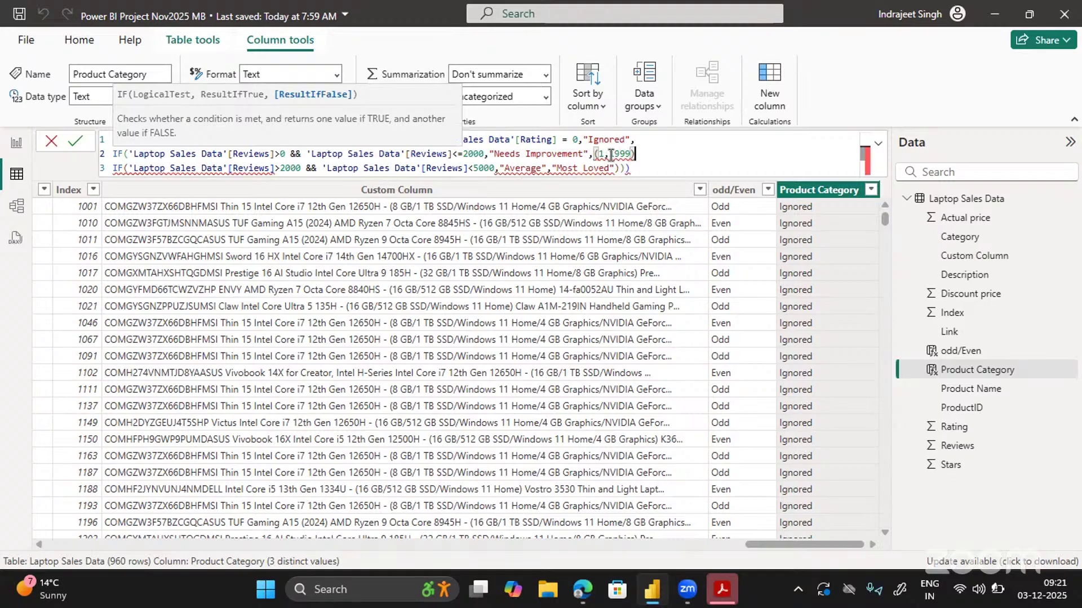
pyautogui.click(610, 154)
pyautogui.write('1')
pyautogui.click(646, 171)
pyautogui.write('(')
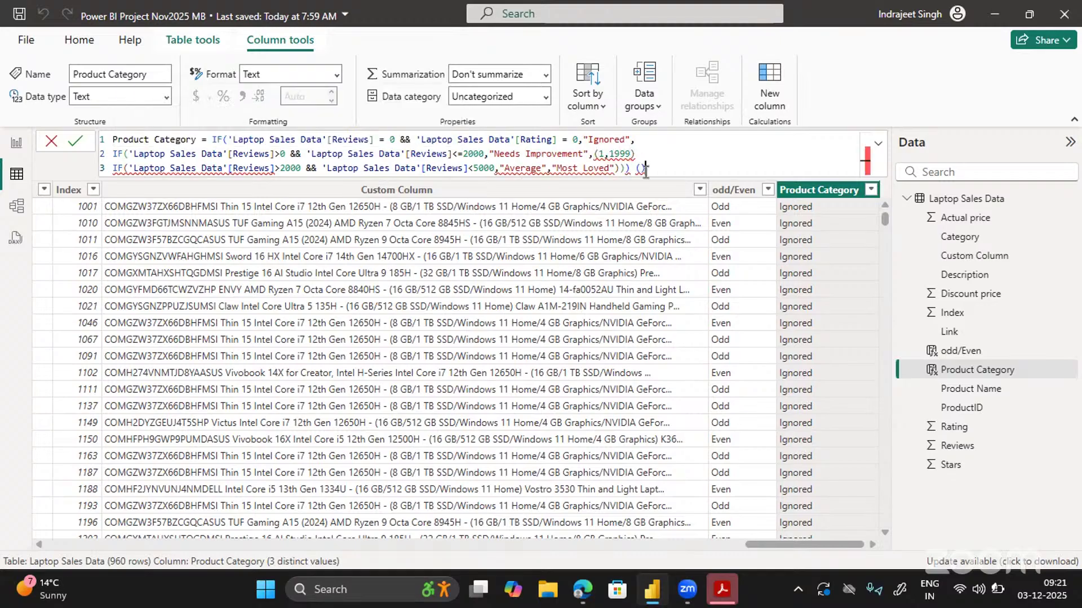
pyautogui.write('2000')
pyautogui.write(',')
pyautogui.write('4999')
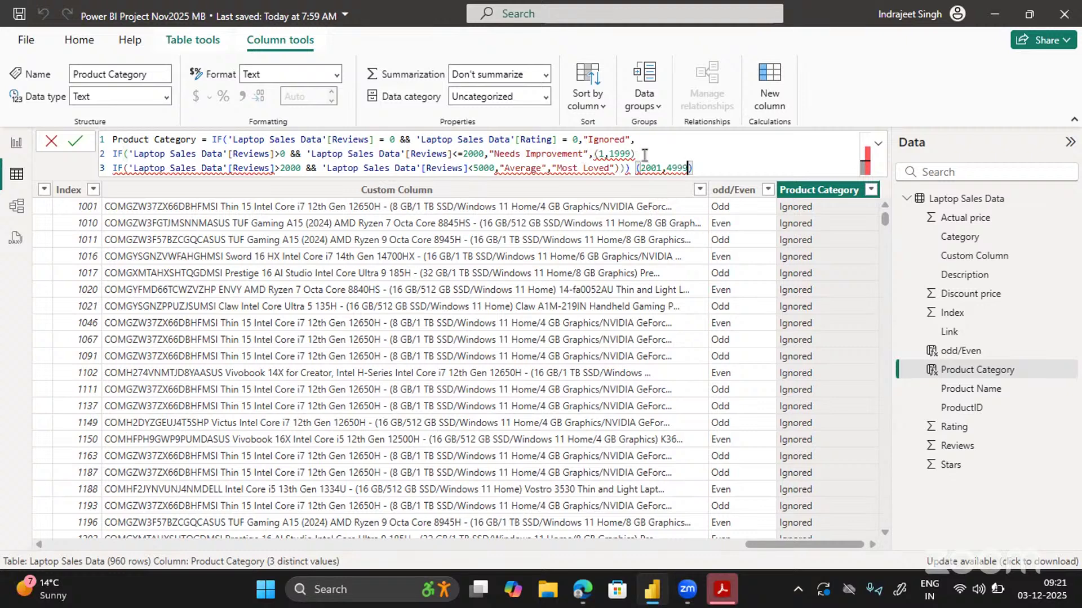
# Step: Remove both review range notes from the ends of the second and third formula lines
pyautogui.click(646, 155)
pyautogui.hotkey('shift', 'Left')
pyautogui.hotkey('shift', 'Left')
pyautogui.hotkey('shift', 'Left')
pyautogui.hotkey('shift', 'Left')
pyautogui.hotkey('shift', 'Left')
pyautogui.hotkey('shift', 'Left')
pyautogui.hotkey('shift', 'Left')
pyautogui.hotkey('shift', 'Left')
pyautogui.hotkey('shift', 'Left')
pyautogui.hotkey('shift', 'Right')
pyautogui.press('BackSpace')
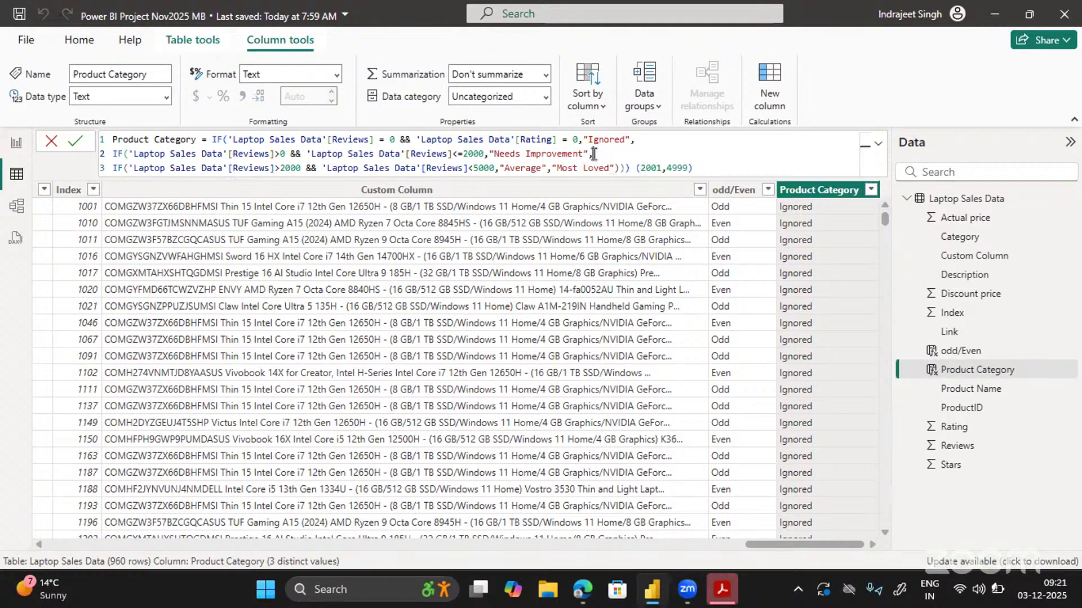
pyautogui.moveTo(694, 170); pyautogui.dragTo(636, 171)
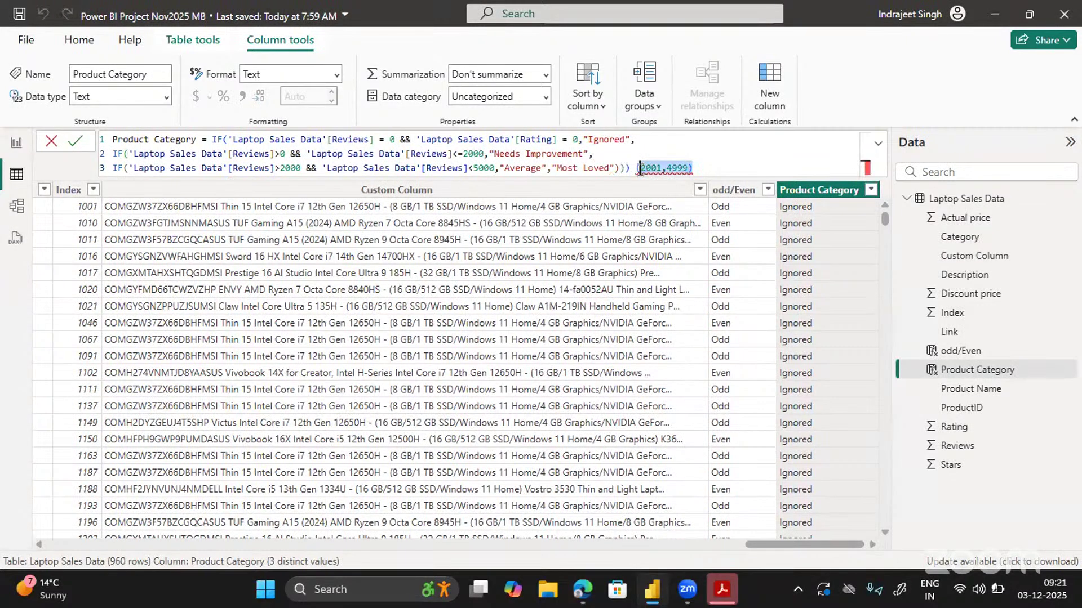
pyautogui.press('BackSpace')
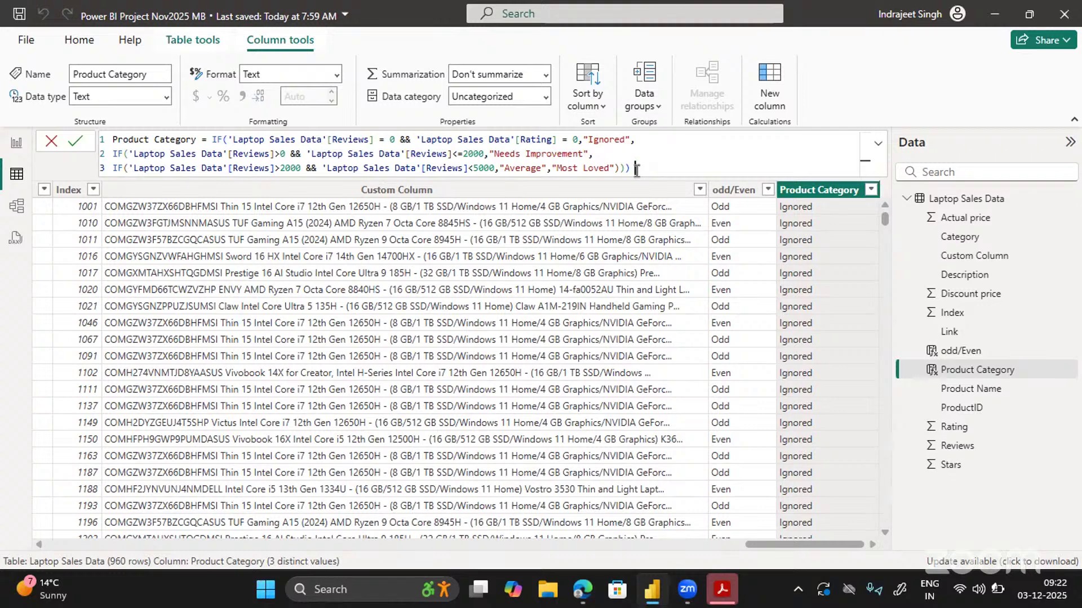
# Step: Change the third IF's upper limit to <=5000, then delete and re-enter its "Most Loved" fallback
pyautogui.click(476, 169)
pyautogui.write('5')
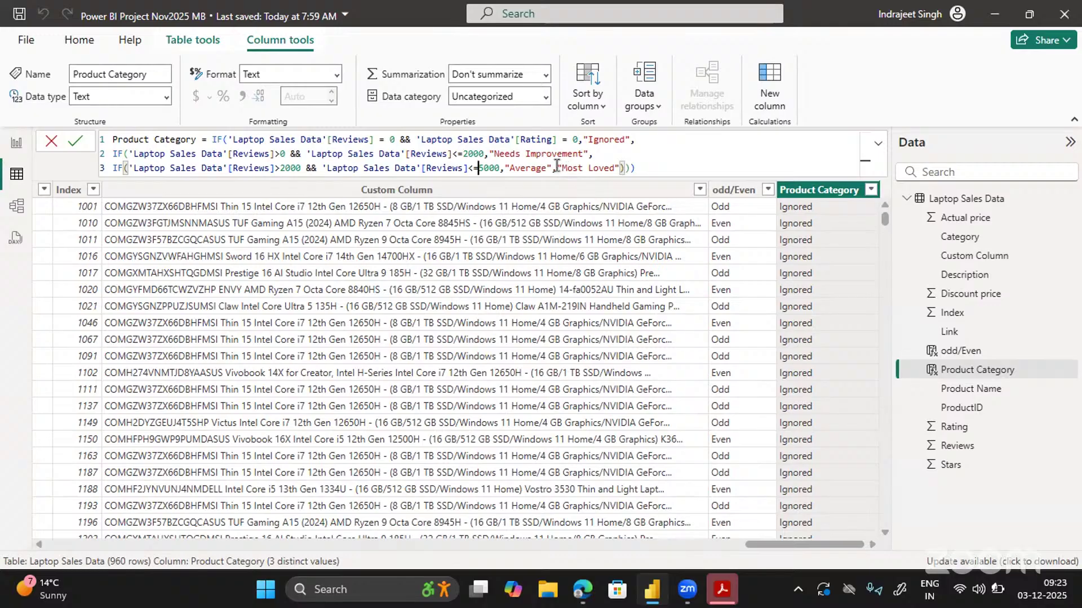
pyautogui.click(619, 167)
pyautogui.keyDown('shift'); pyautogui.click(553, 167); pyautogui.keyUp('shift')
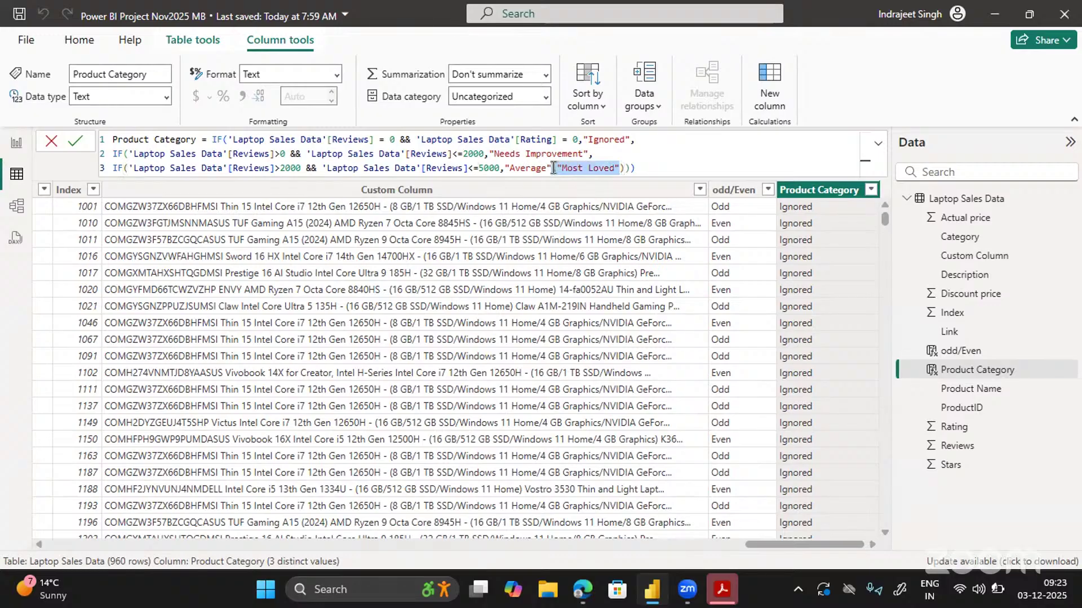
pyautogui.press('Delete')
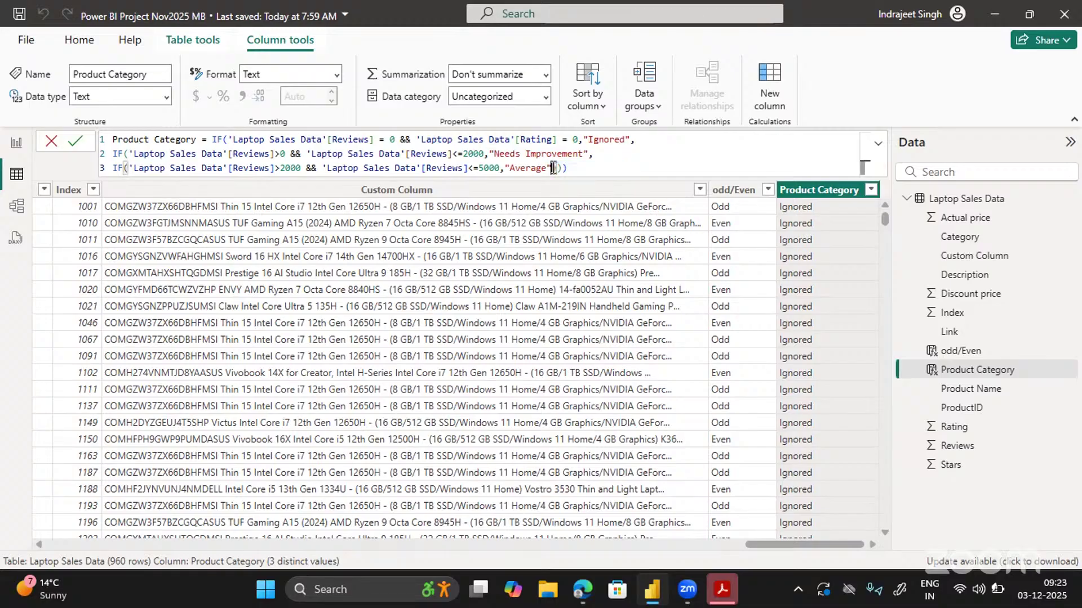
pyautogui.write(',')
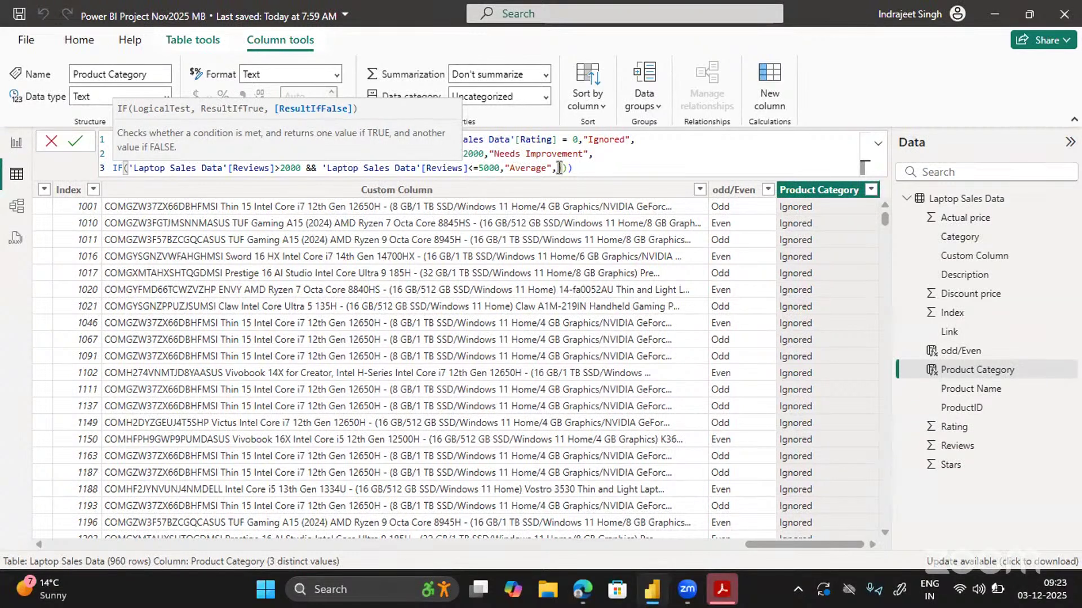
pyautogui.write(',"Most Loved"')
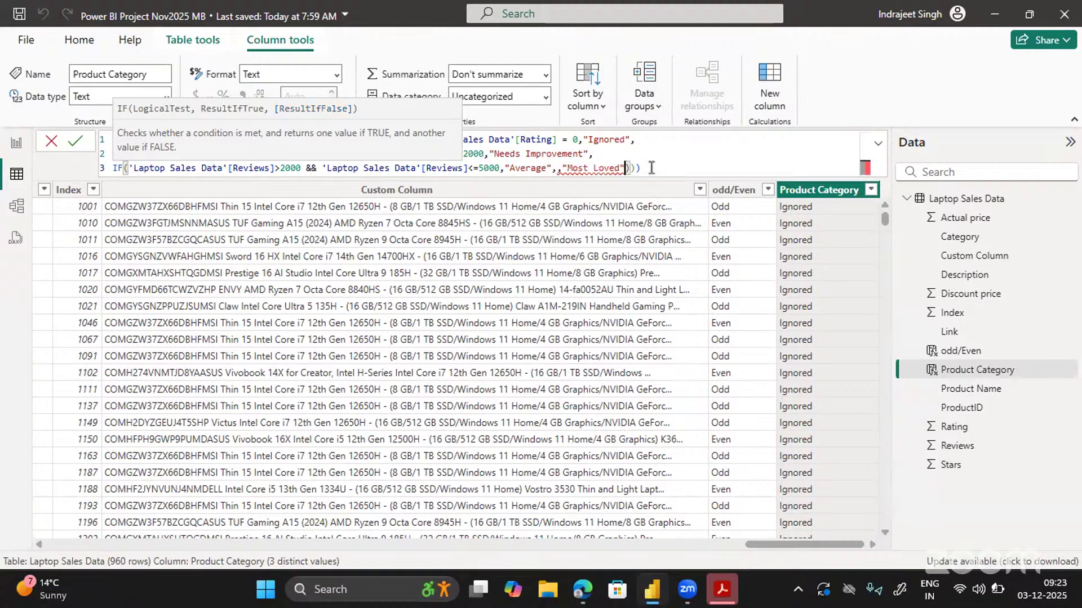
pyautogui.click(561, 167)
pyautogui.press('BackSpace')
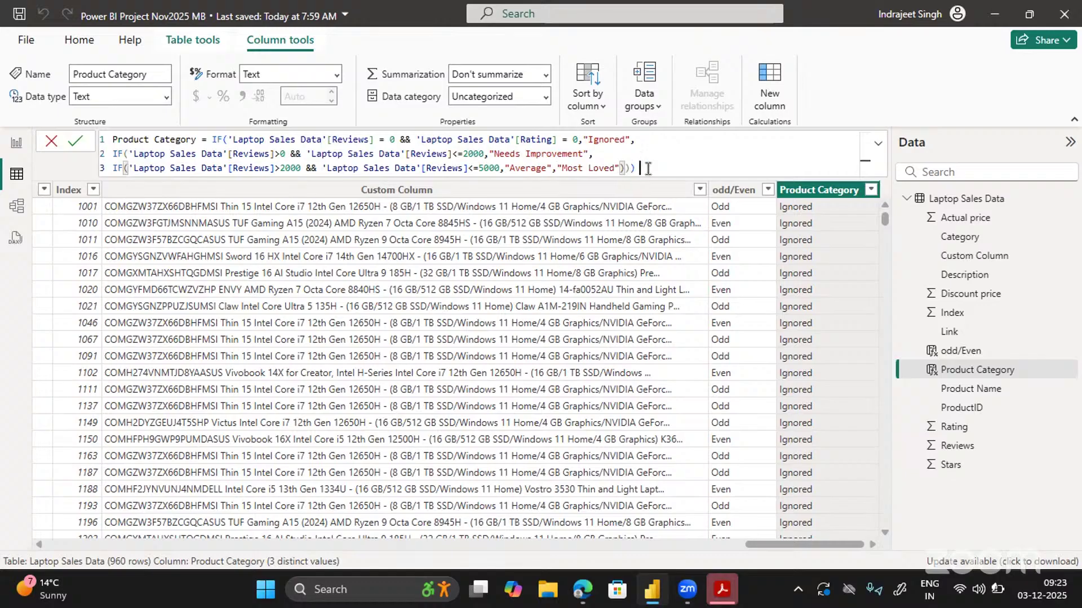
# Step: Examine the outer IF's matching parentheses, the nested IF block that is its false result, and the third IF on its own
pyautogui.click(228, 139)
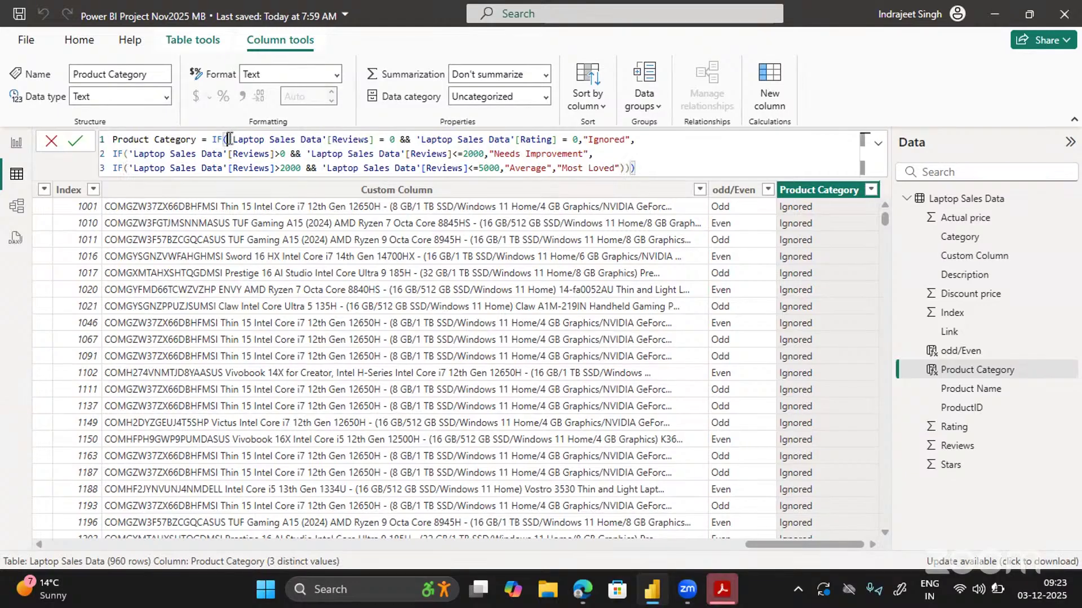
pyautogui.click(637, 168)
pyautogui.moveTo(115, 153); pyautogui.dragTo(631, 167)
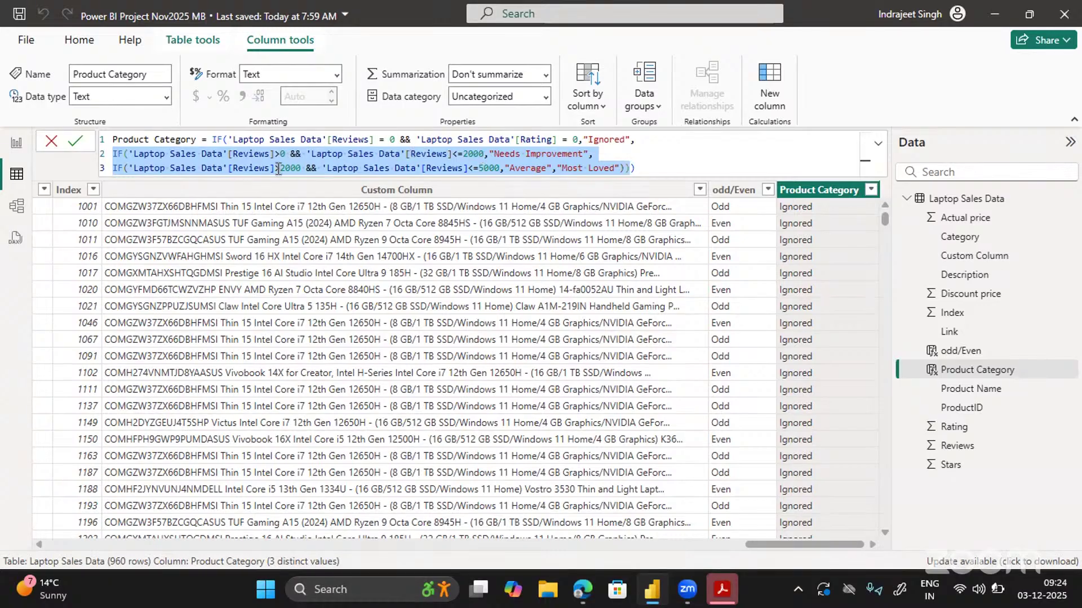
pyautogui.click(484, 153)
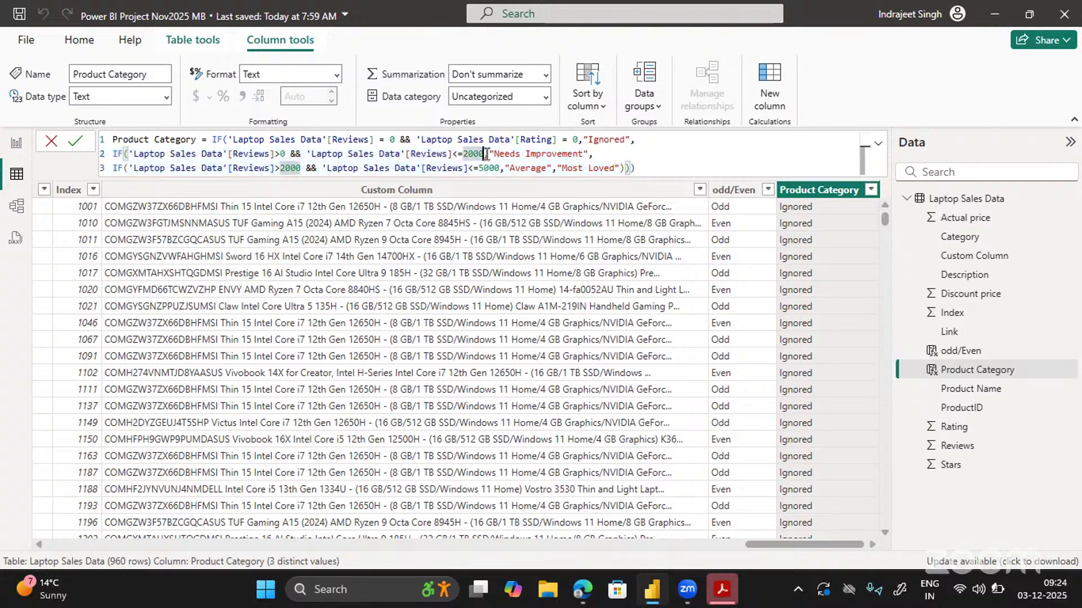
pyautogui.click(624, 168)
pyautogui.moveTo(624, 167); pyautogui.dragTo(115, 169)
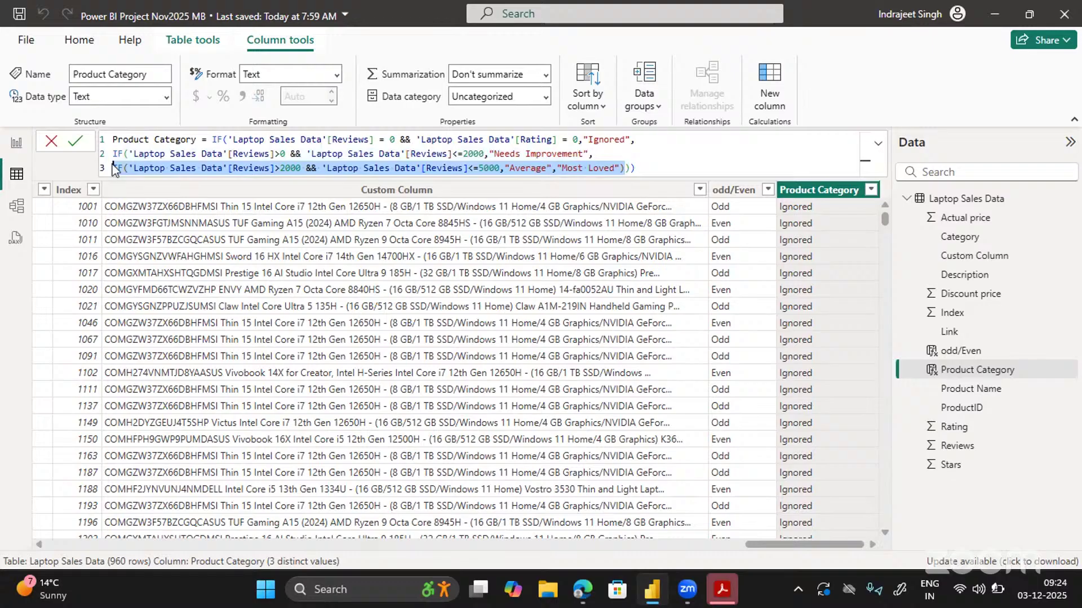
# Step: Change the third IF's upper limit to <5000 and review the whole third IF with its "Most Loved" fallback
pyautogui.click(478, 168)
pyautogui.press('BackSpace')
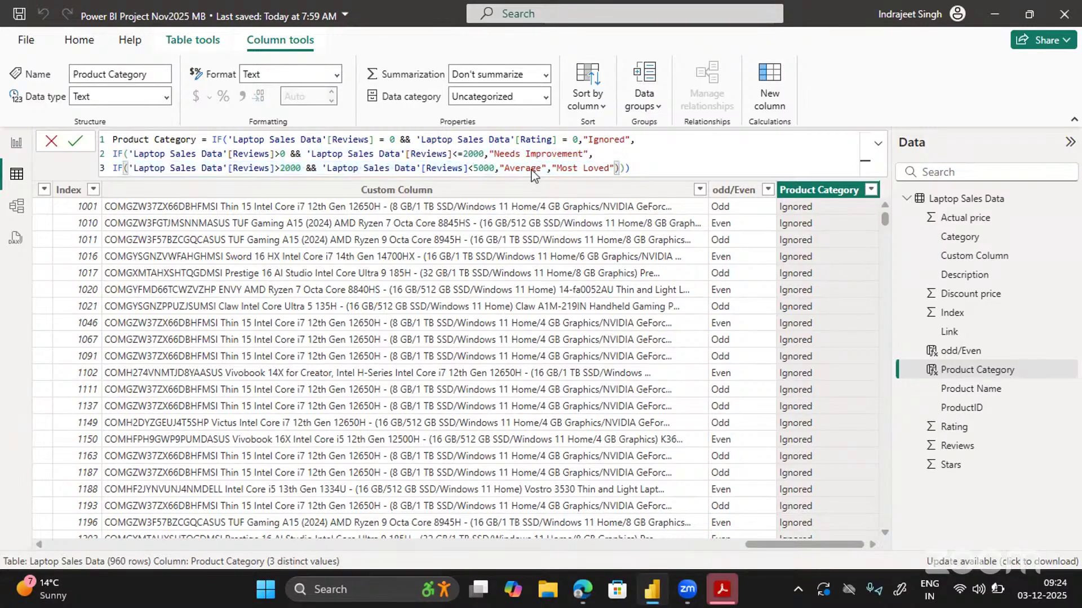
pyautogui.click(618, 169)
pyautogui.moveTo(620, 168); pyautogui.dragTo(49, 173)
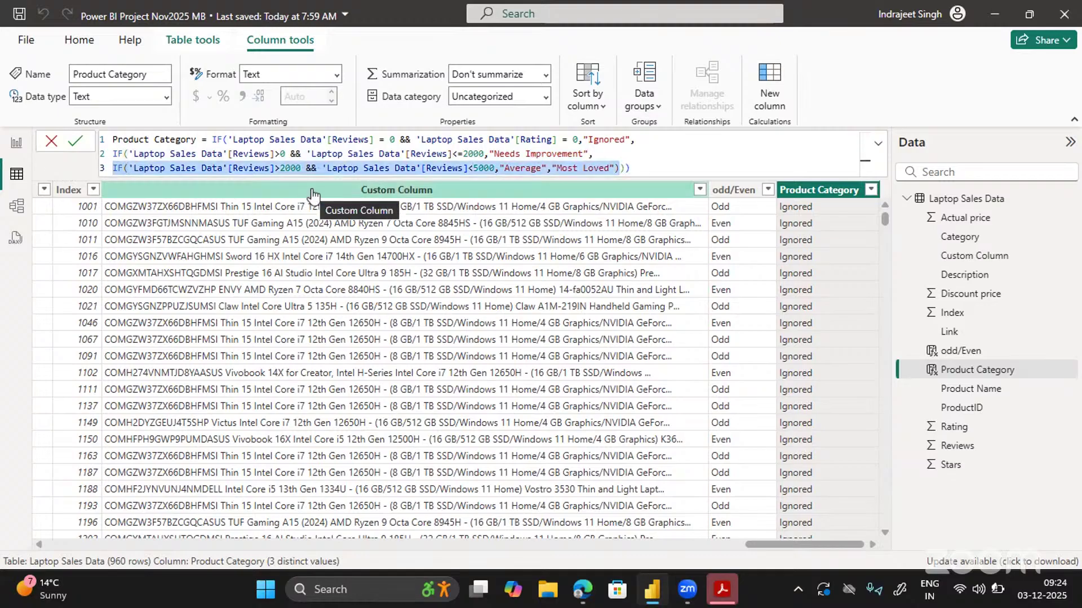
pyautogui.click(494, 169)
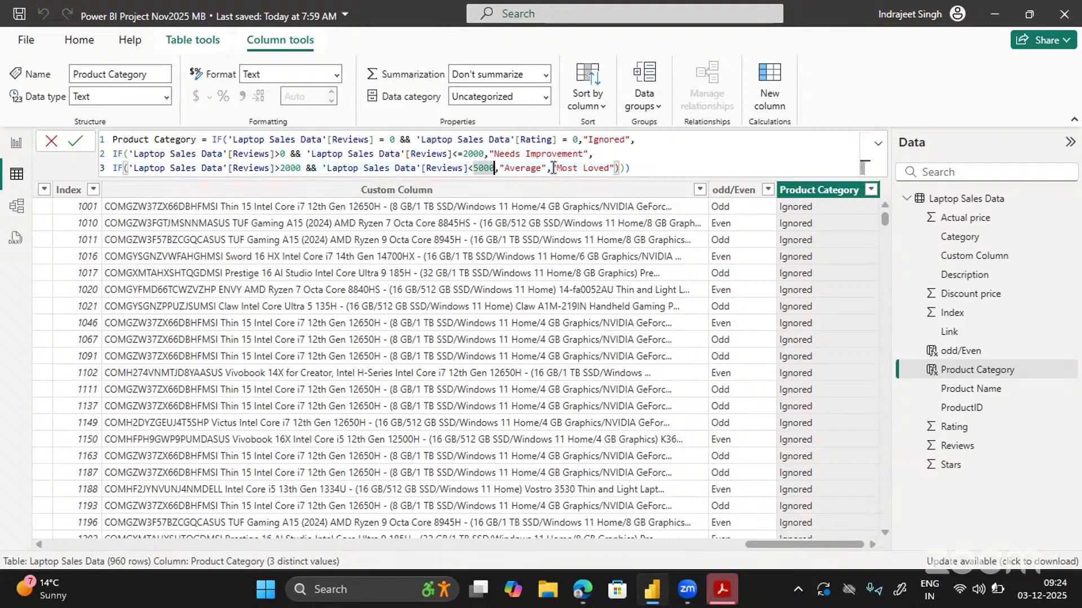
pyautogui.moveTo(550, 169); pyautogui.dragTo(613, 169)
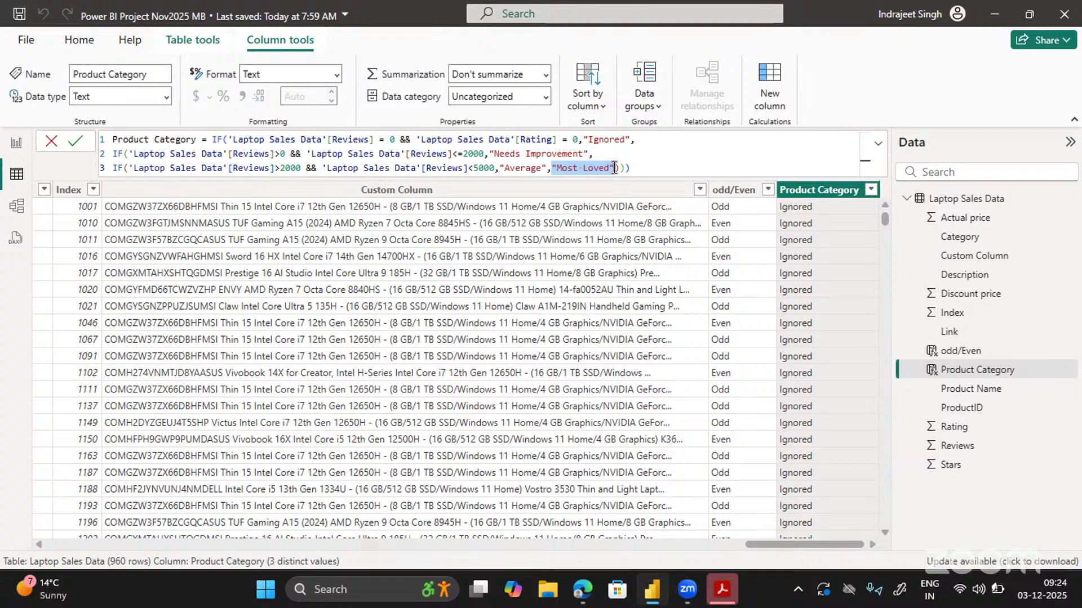
# Step: Examine the third IF's condition, its "Average" and "Most Loved" results, and the first IF's Rating and Reviews references
pyautogui.click(494, 167)
pyautogui.moveTo(495, 168); pyautogui.dragTo(129, 169)
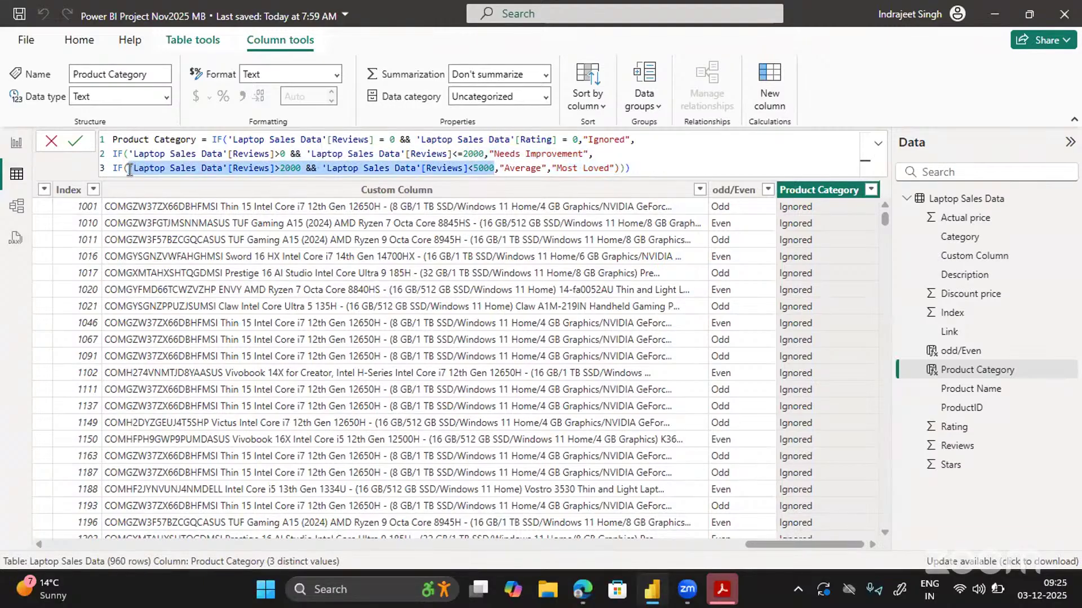
pyautogui.doubleClick(528, 169)
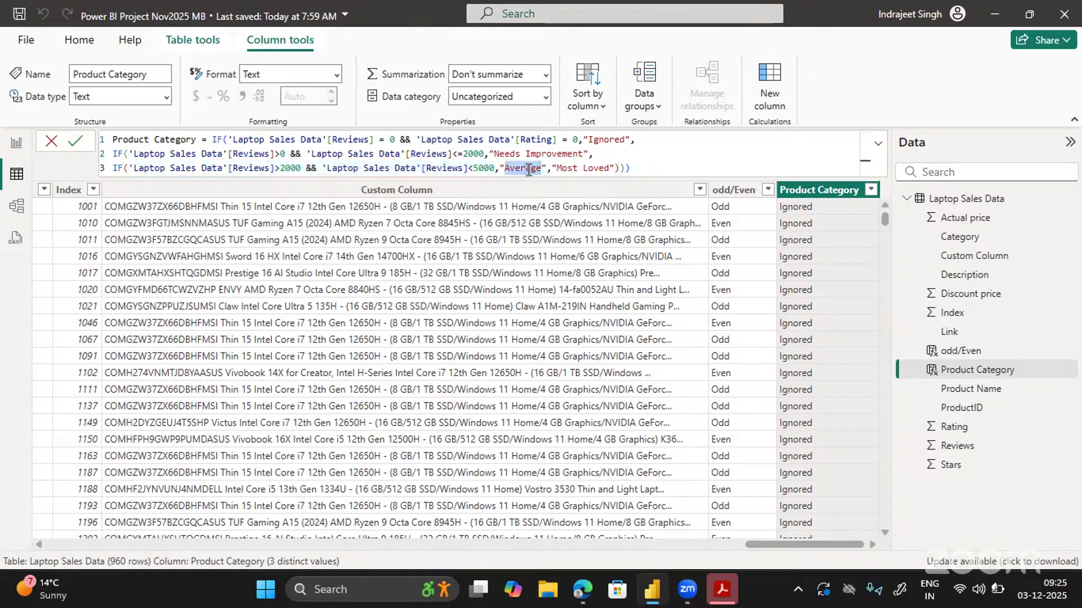
pyautogui.doubleClick(565, 167)
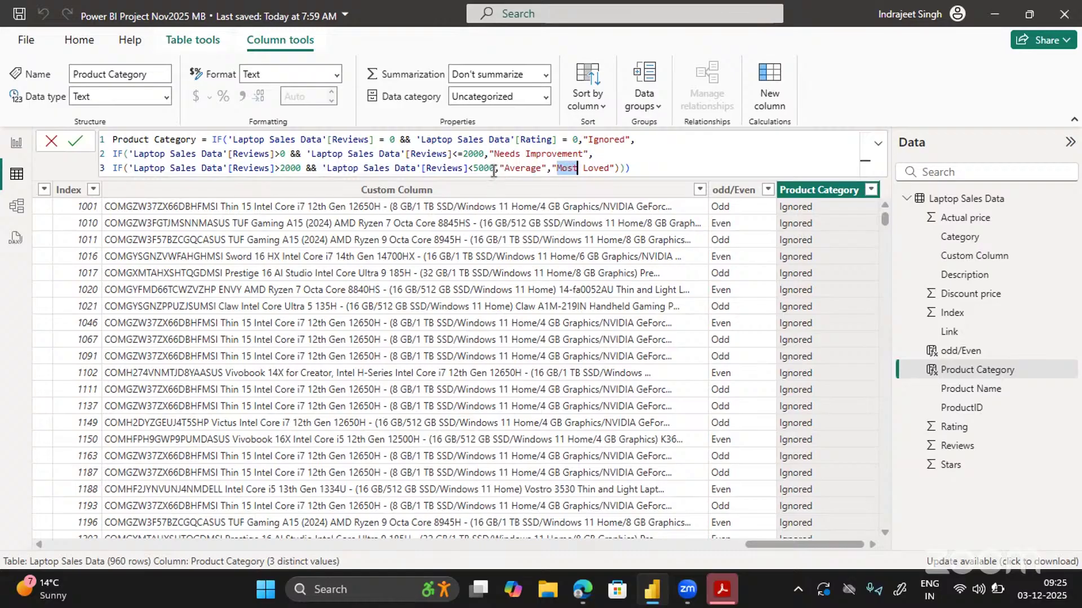
pyautogui.moveTo(551, 169); pyautogui.dragTo(547, 169)
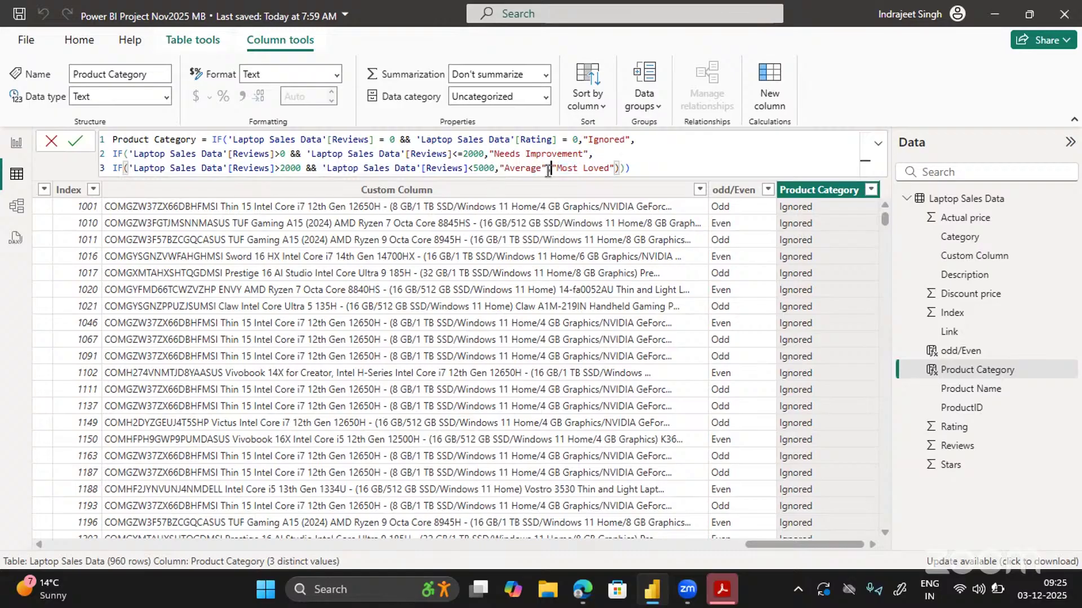
pyautogui.click(500, 169)
pyautogui.doubleClick(535, 140)
pyautogui.doubleClick(358, 140)
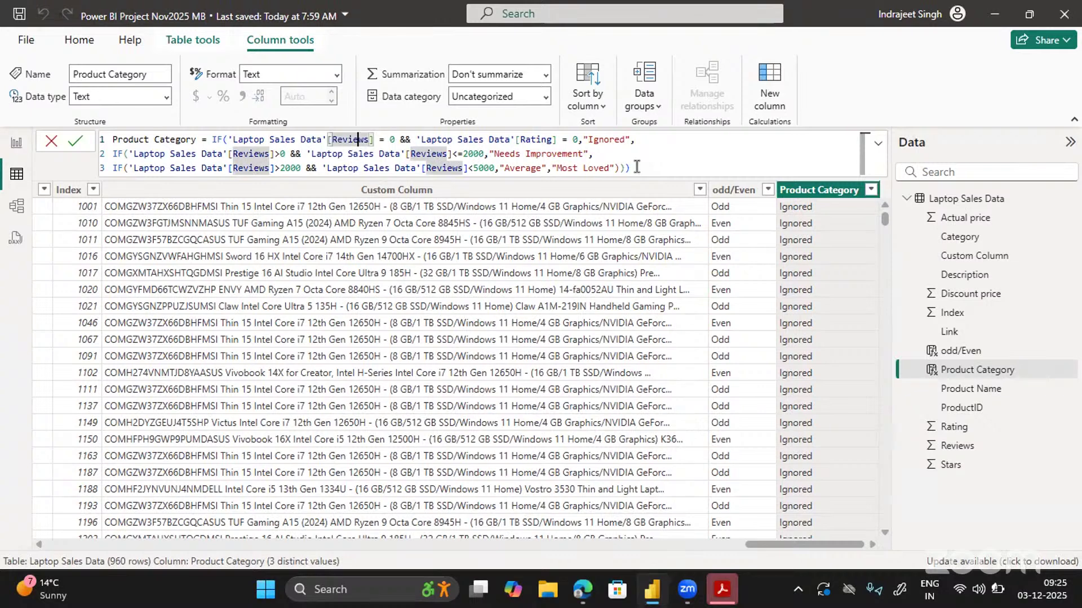
# Step: Set the third IF's upper limit to Reviews <=5000 and apply the Product Category formula
pyautogui.click(474, 169)
pyautogui.write('=')
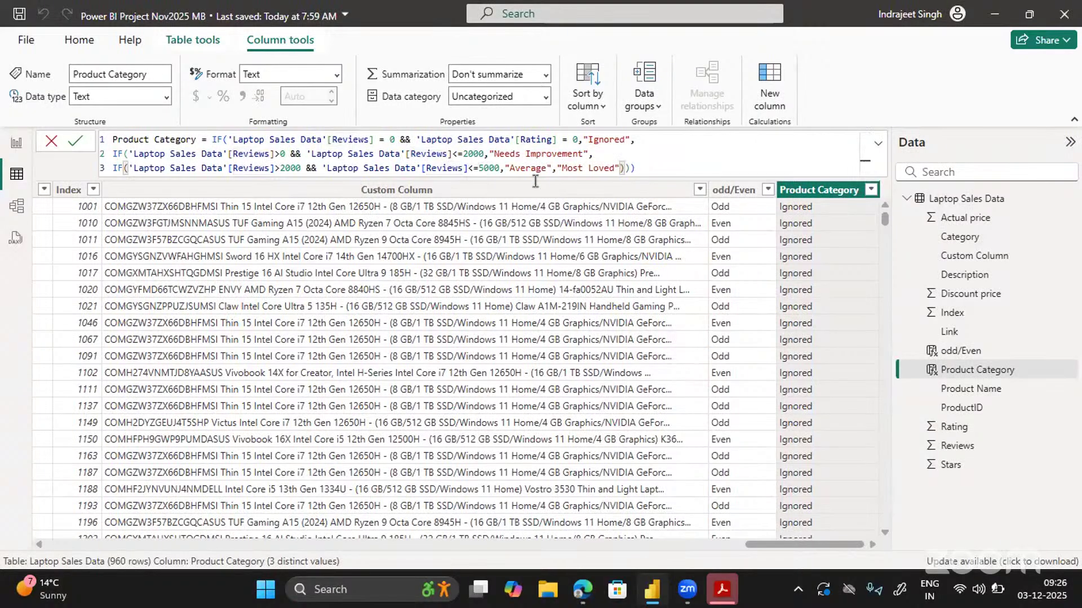
pyautogui.press('Return')
# Step: Examine the odd/Even column's formula with its single IF for comparison
pyautogui.click(732, 192)
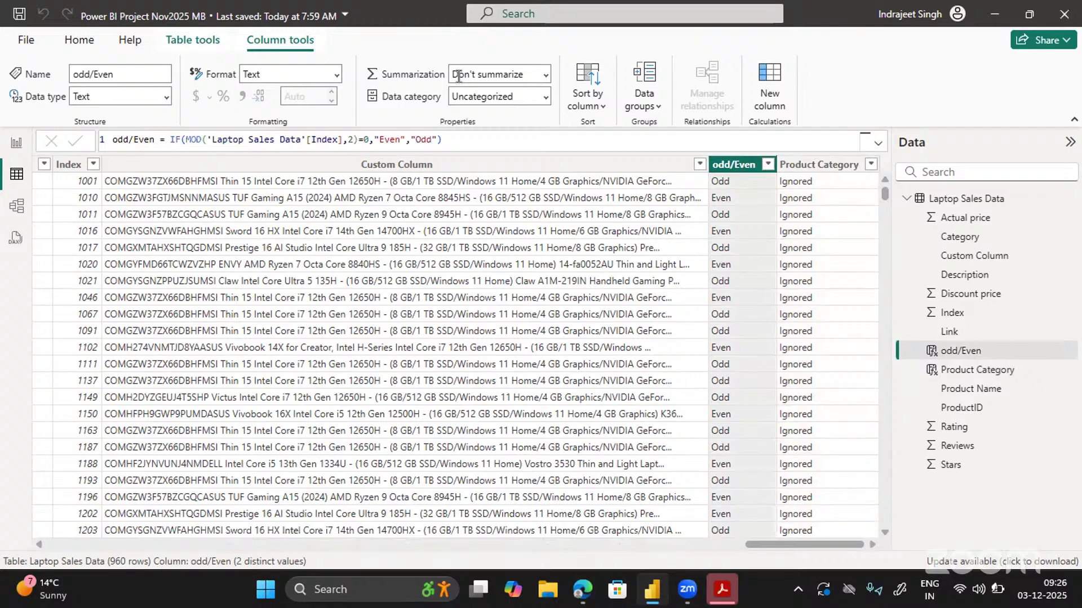
pyautogui.moveTo(444, 140); pyautogui.dragTo(164, 143)
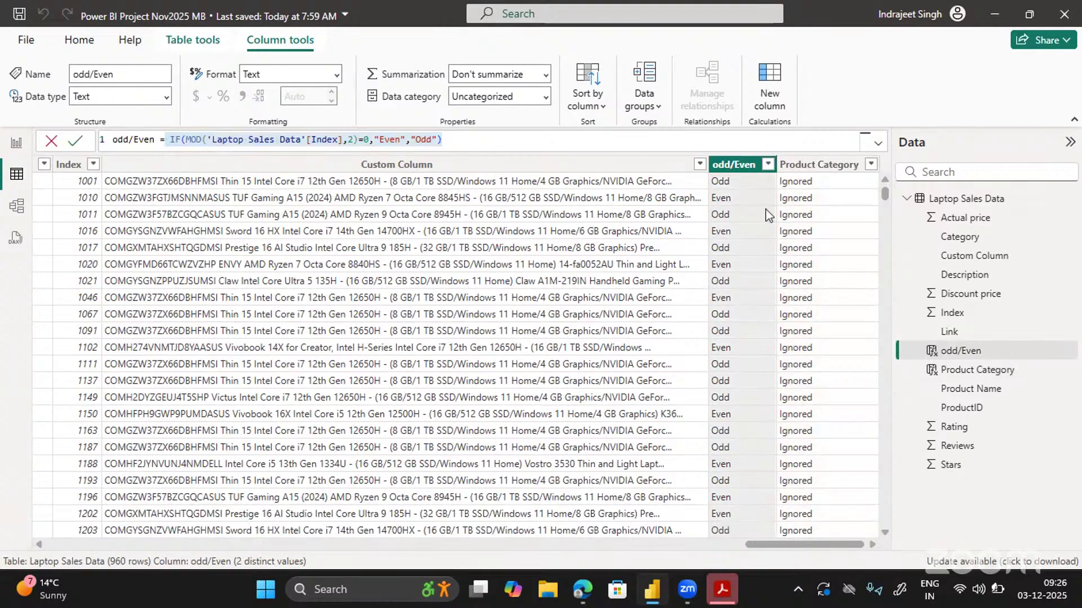
# Step: Copy the second and third nested IF lines of the Product Category formula and remove them from it
pyautogui.click(820, 165)
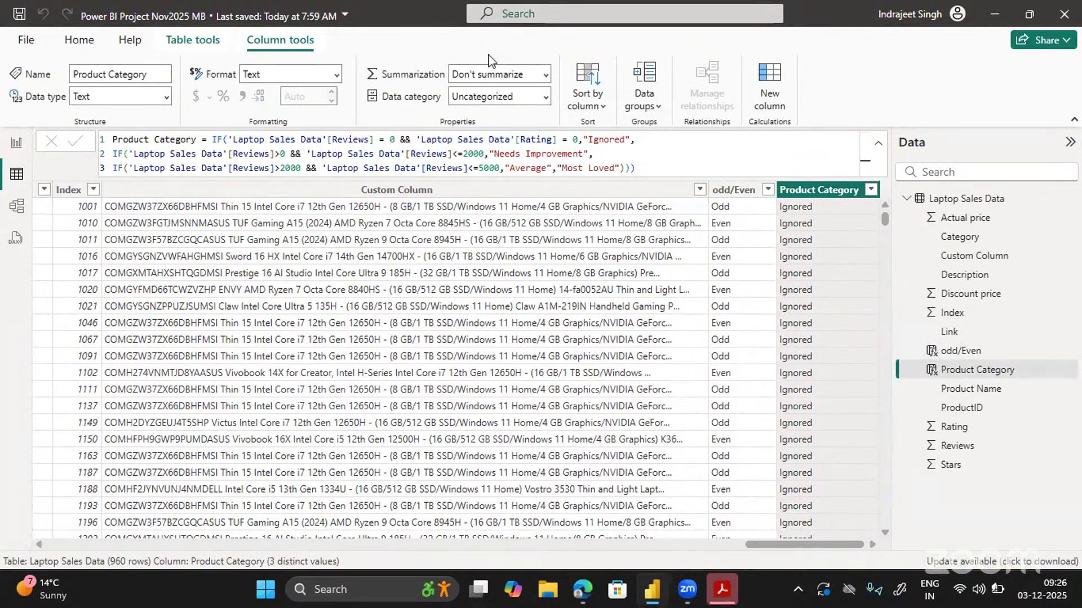
pyautogui.moveTo(642, 168); pyautogui.dragTo(114, 154)
pyautogui.hotkey('ctrl', 'c')
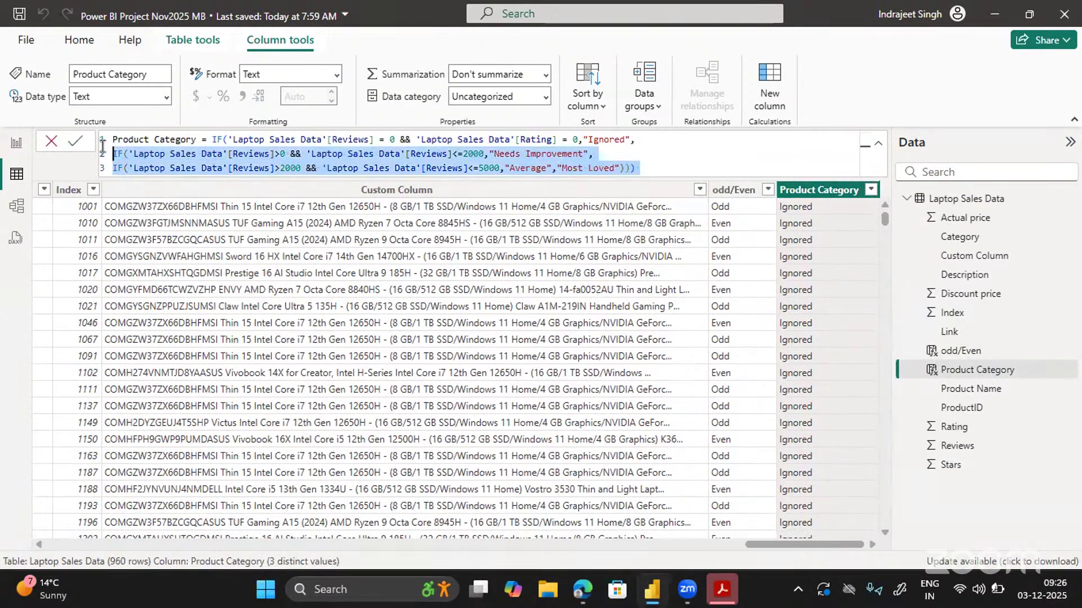
pyautogui.press('BackSpace')
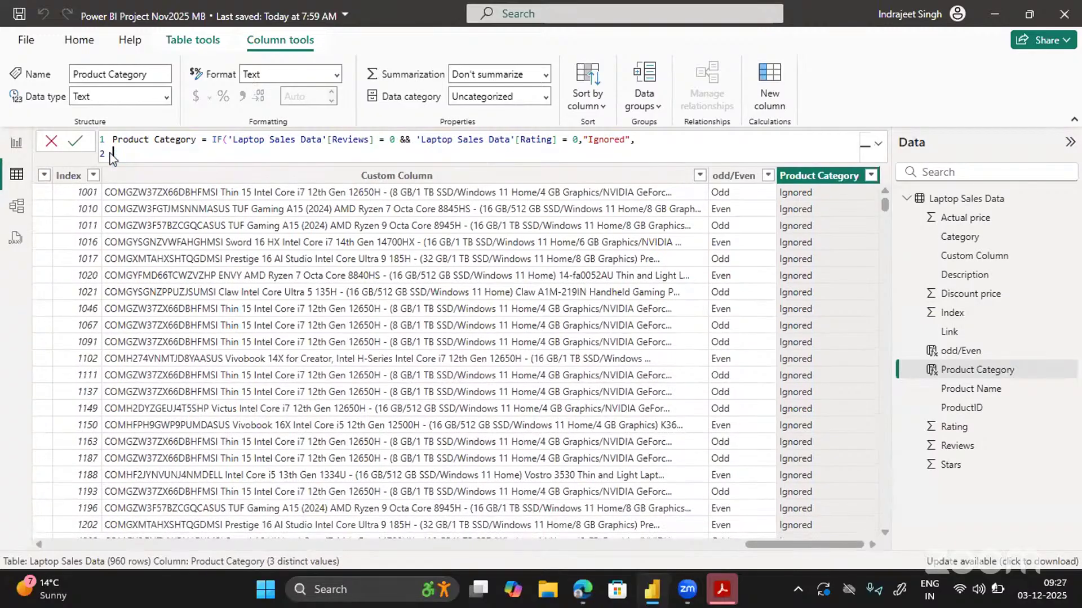
# Step: Give the remaining first IF an empty string "" as its false result, close it, and apply the formula
pyautogui.click(649, 143)
pyautogui.write('"")')
pyautogui.press('Return')
# Step: Check which distinct values the Product Category column's filter offers under the single-IF formula
pyautogui.click(870, 175)
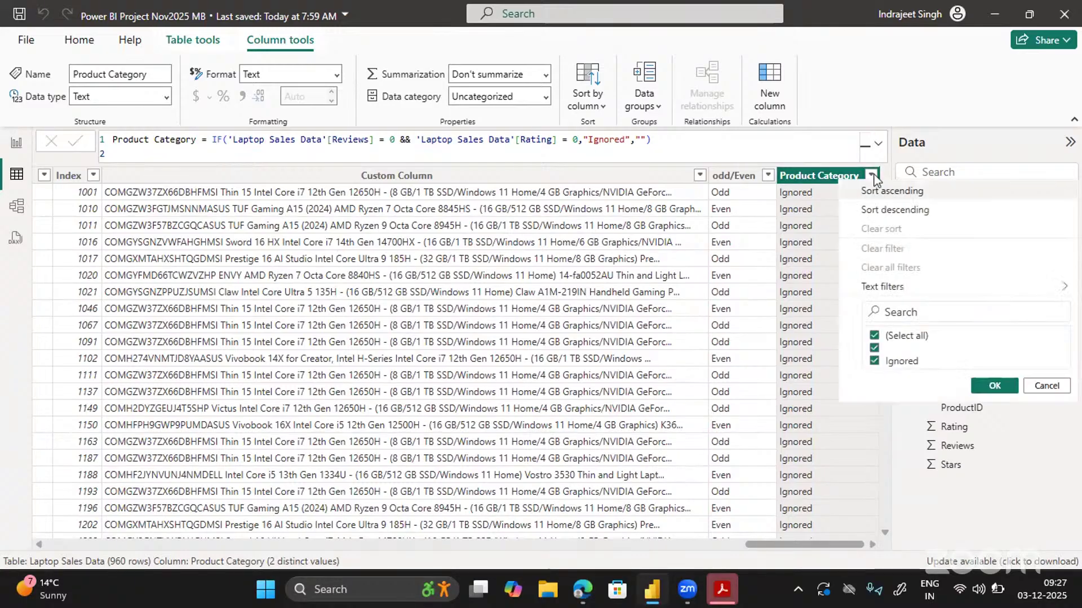
pyautogui.click(874, 348)
pyautogui.click(874, 348)
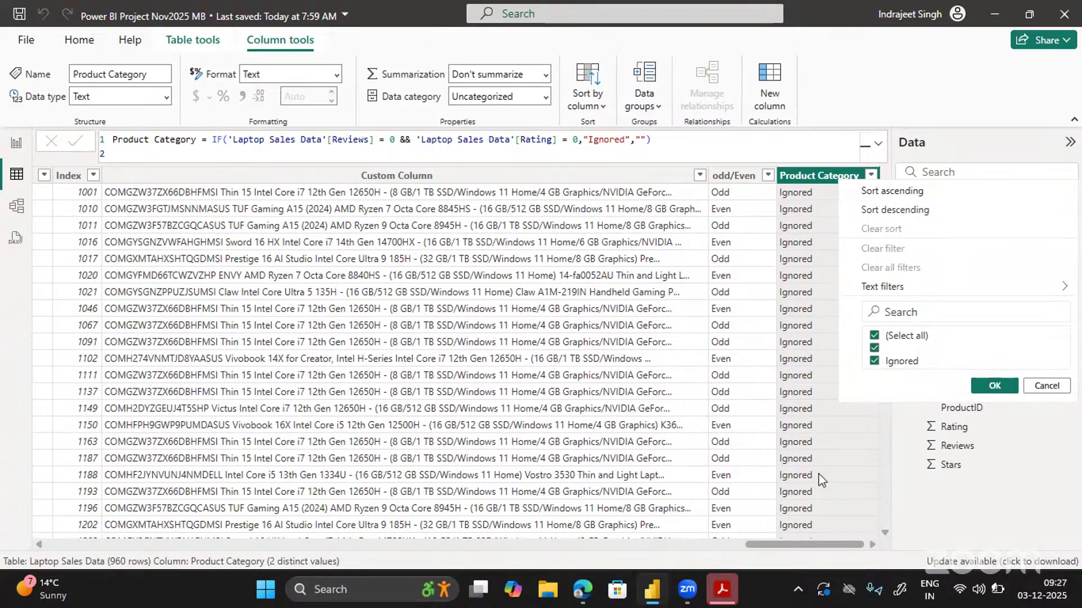
# Step: Replace the empty-string false result in the Product Category formula with the copied second and third nested IF lines
pyautogui.click(641, 141)
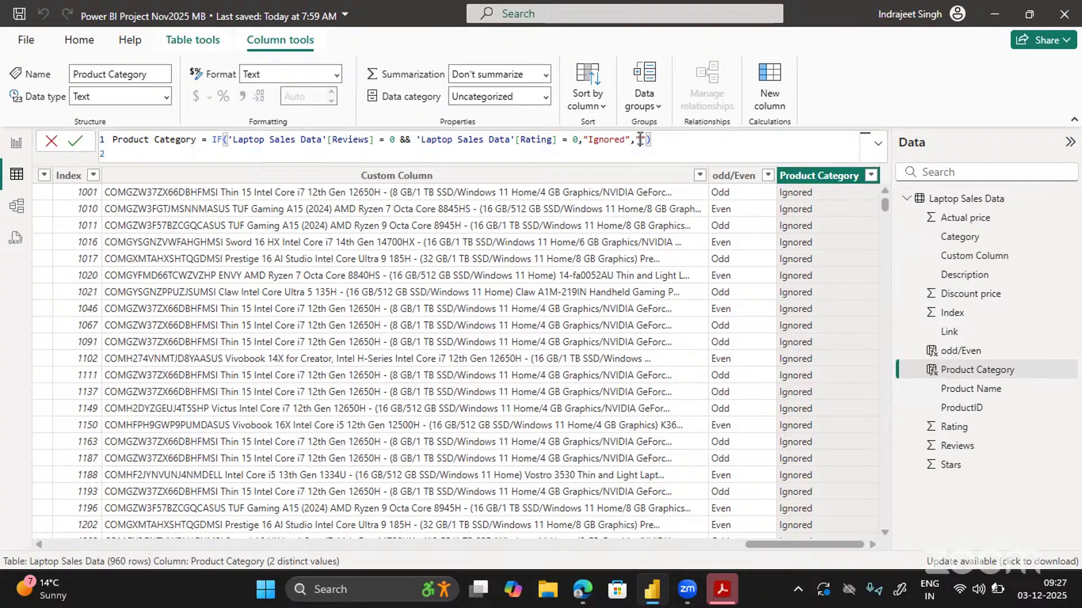
pyautogui.press('BackSpace')
pyautogui.press('Delete')
pyautogui.press('Delete')
pyautogui.hotkey('ctrl', 'v')
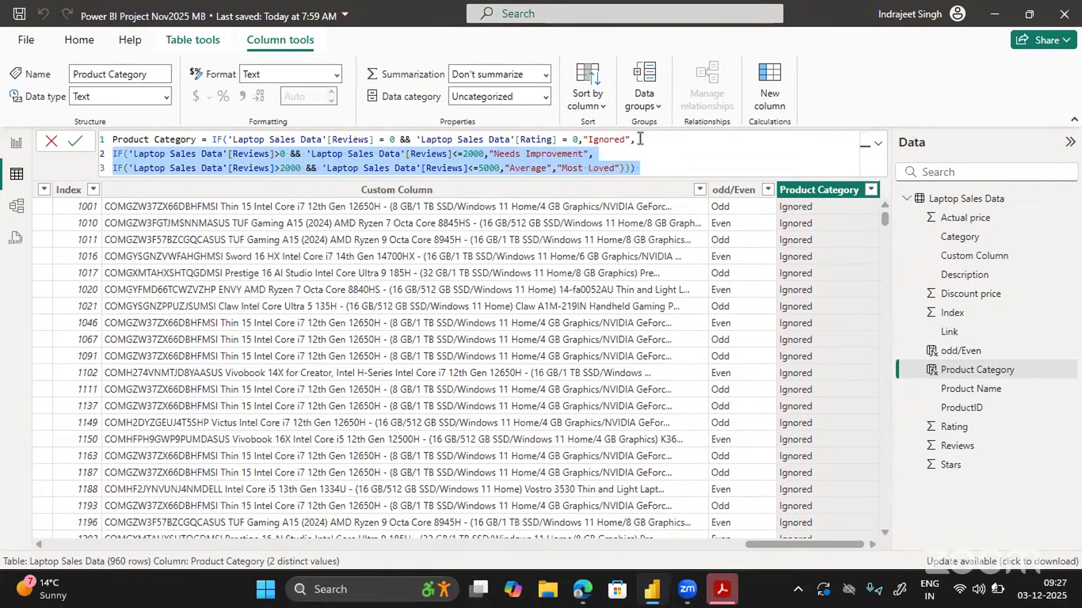
pyautogui.click(640, 164)
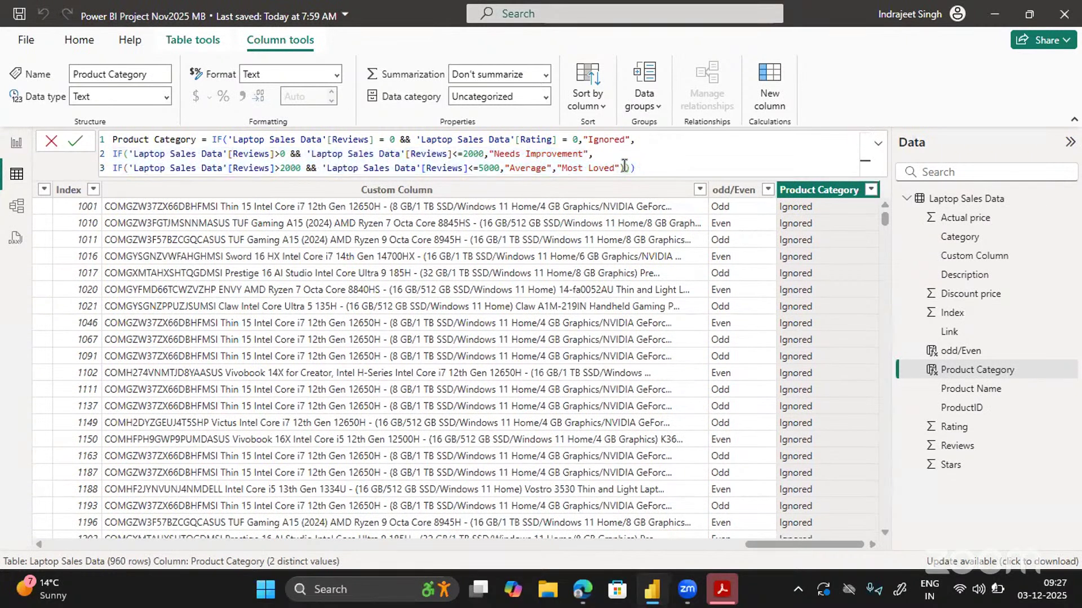
# Step: Replace the third IF in the Product Category formula with an empty string "" as the second IF's false result, and apply the formula
pyautogui.moveTo(624, 168); pyautogui.dragTo(113, 164)
pyautogui.press('Delete')
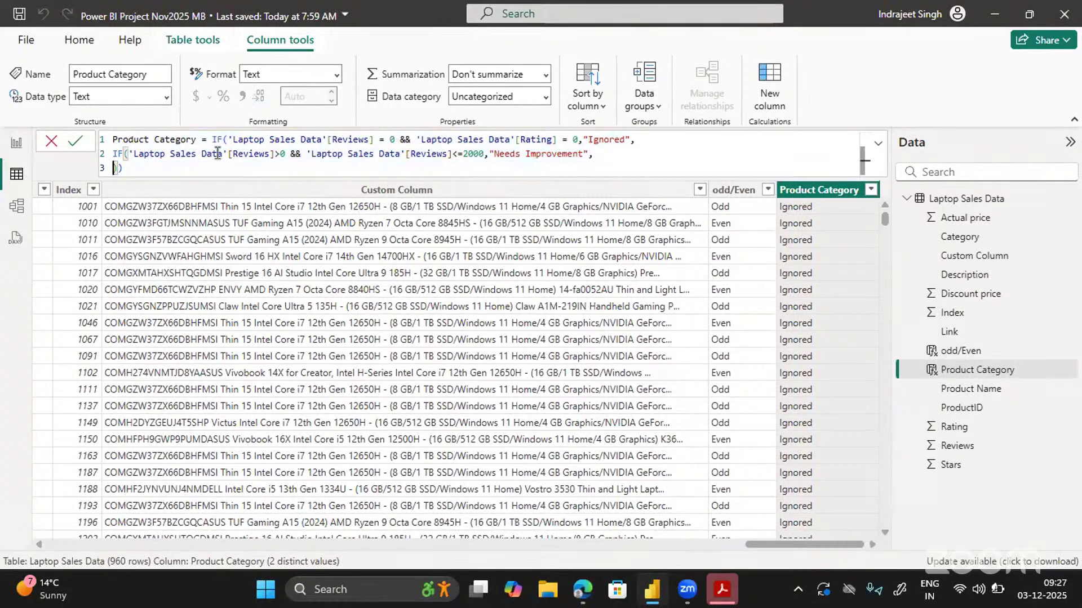
pyautogui.write('""')
pyautogui.click(134, 166)
pyautogui.press('Return')
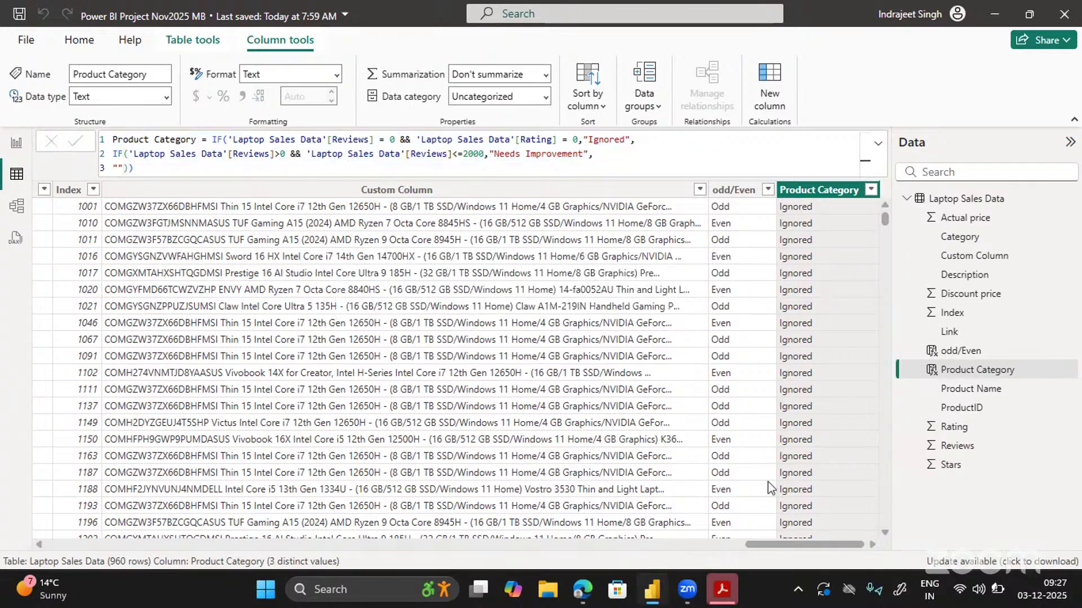
# Step: Filter the Rating column with a number filter so that only rows where Rating equals 0 are shown
pyautogui.hscroll(-10, 770, 488)
pyautogui.hscroll(-5, 771, 488)
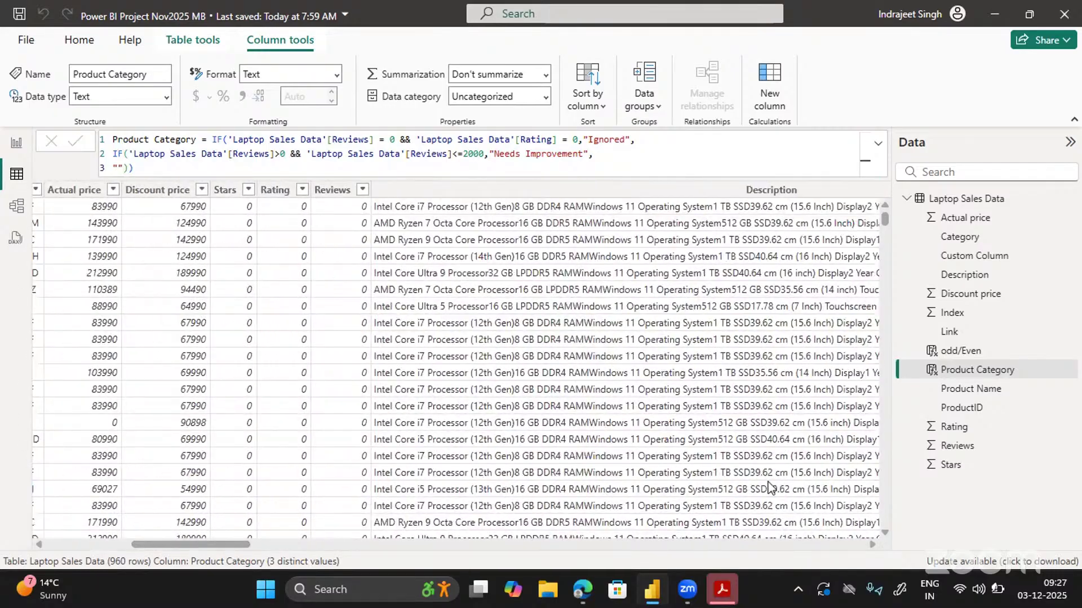
pyautogui.click(302, 190)
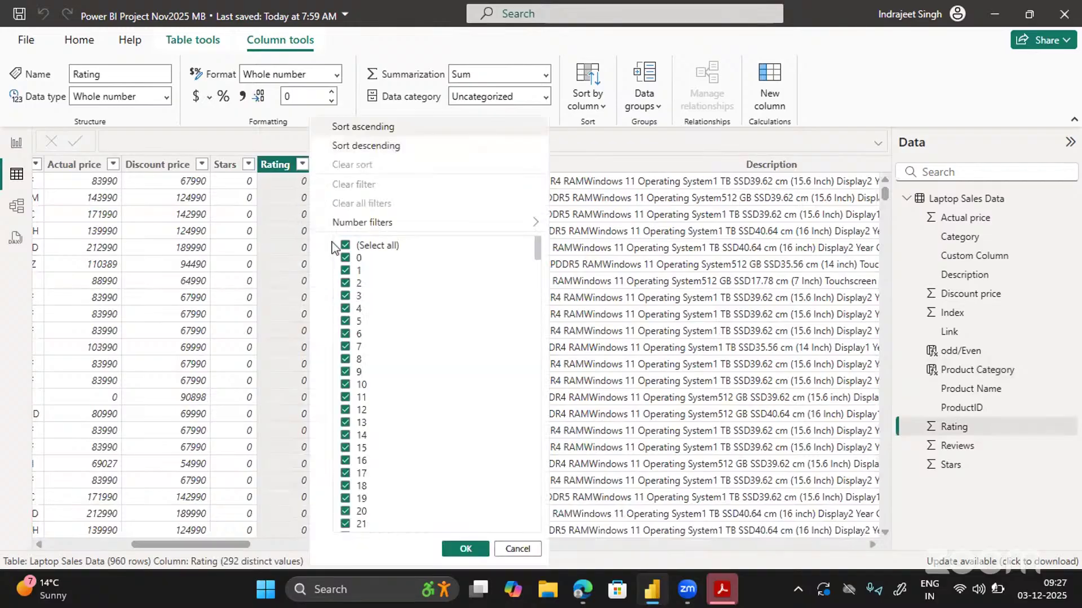
pyautogui.click(345, 245)
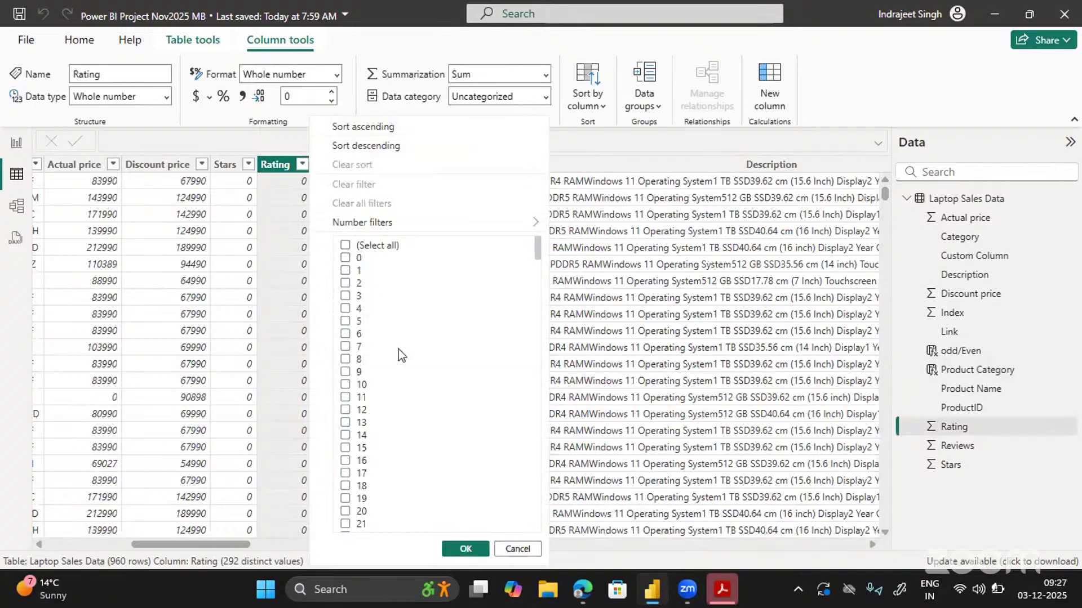
pyautogui.scroll(-15, 419, 366)
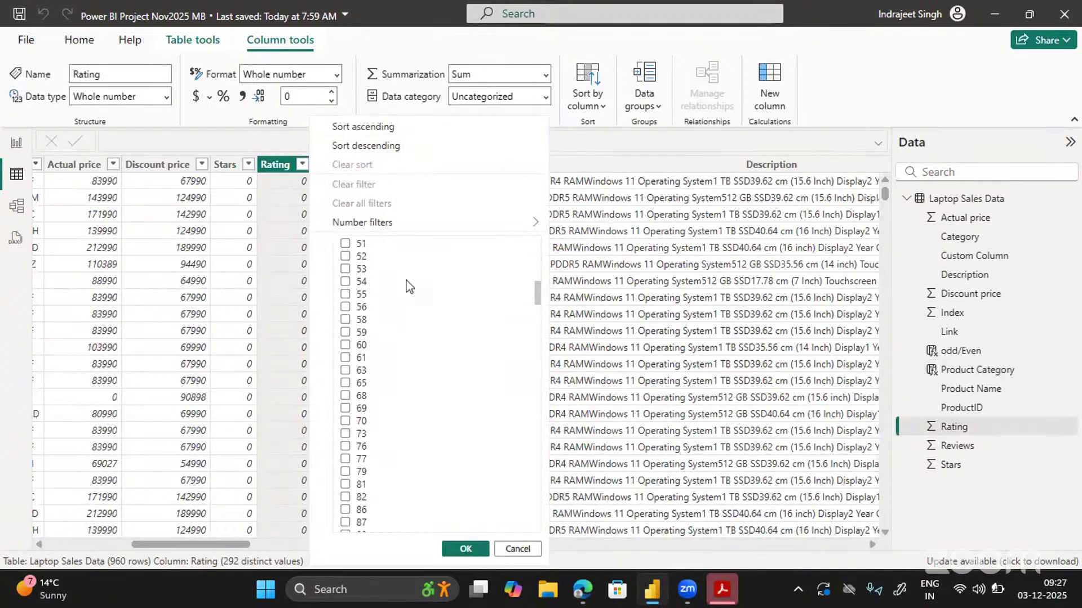
pyautogui.scroll(15, 405, 285)
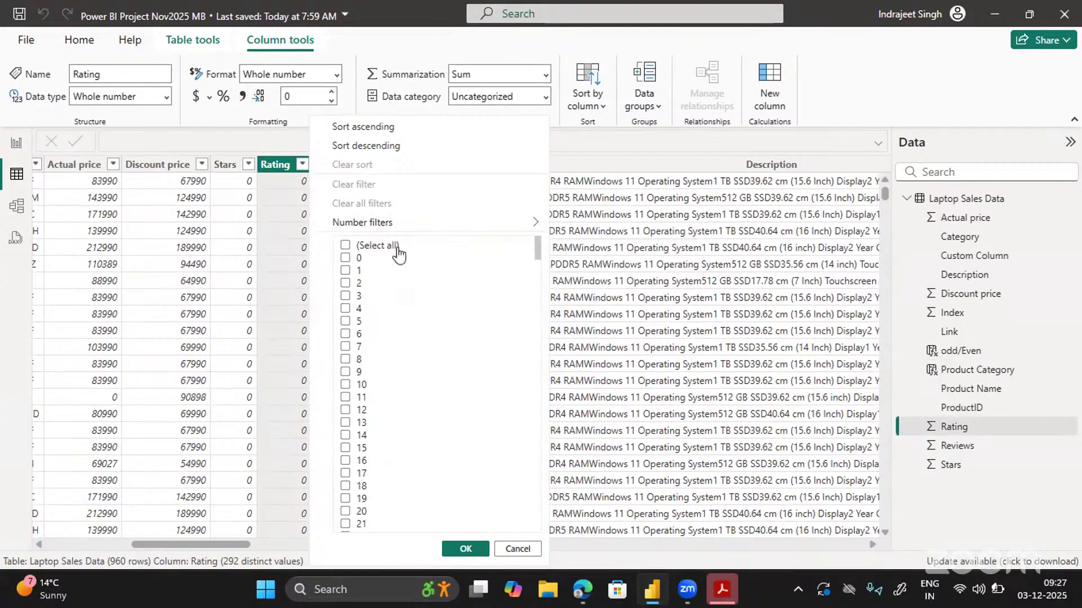
pyautogui.moveTo(374, 221)
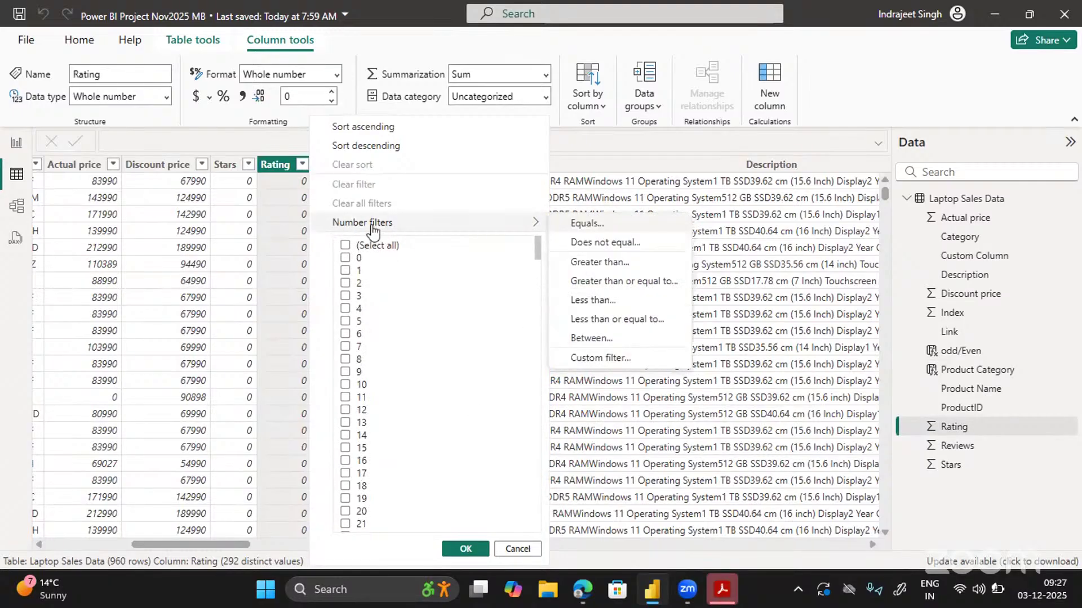
pyautogui.click(578, 225)
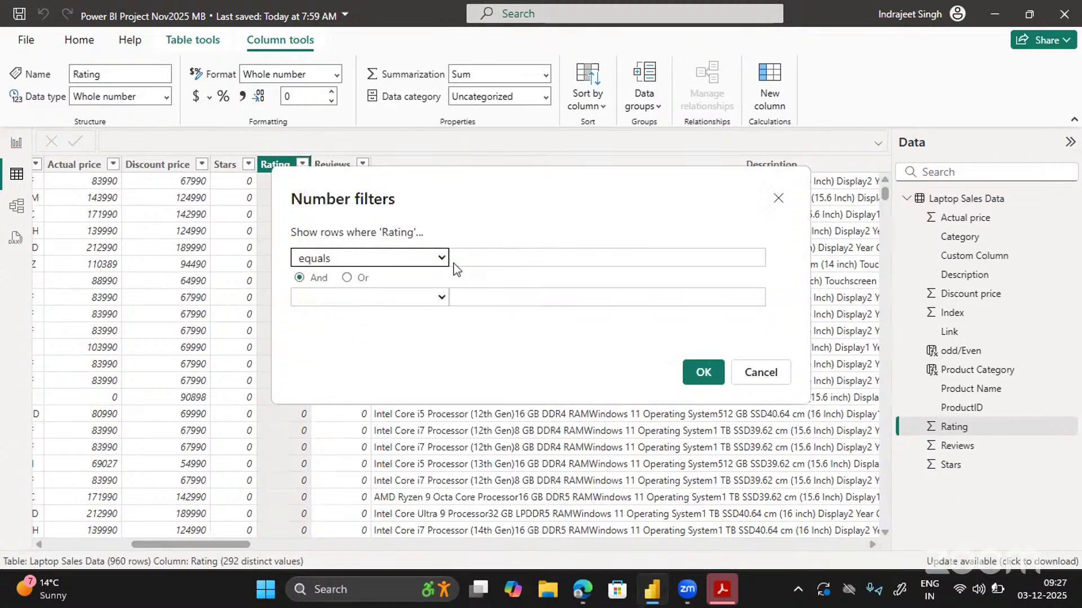
pyautogui.click(480, 259)
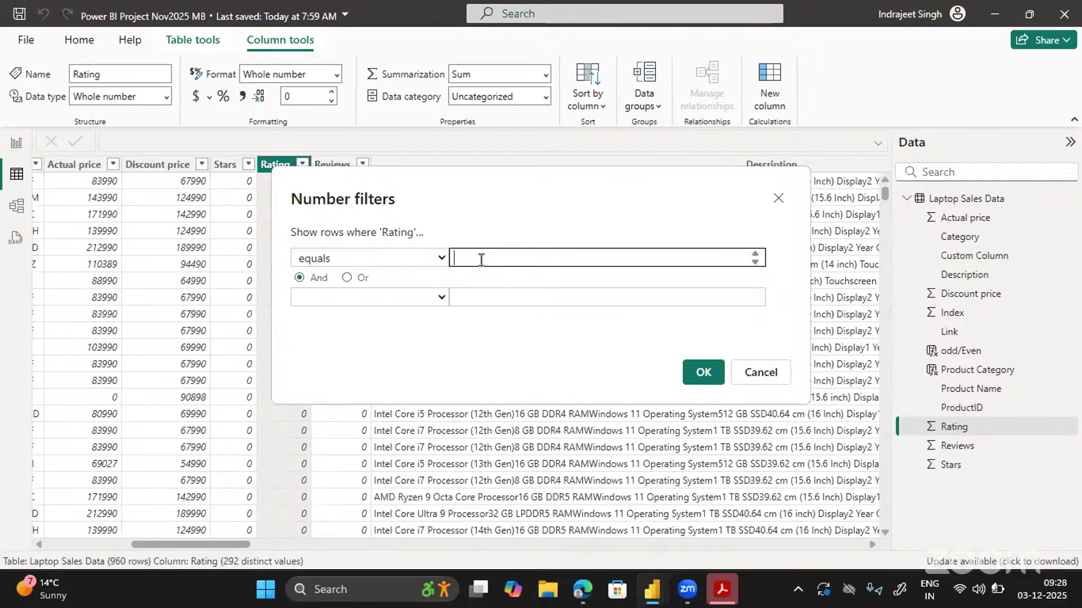
pyautogui.write('0')
pyautogui.click(703, 372)
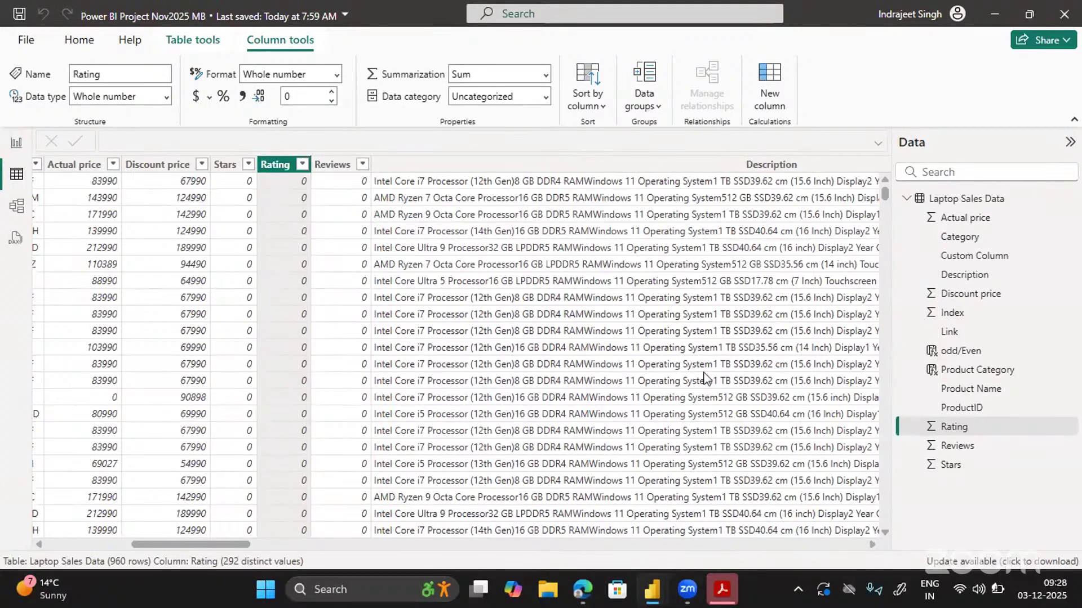
# Step: Examine the Reviews and Product Category values of the rows filtered to Rating 0, including the Product Category filter choices
pyautogui.click(362, 165)
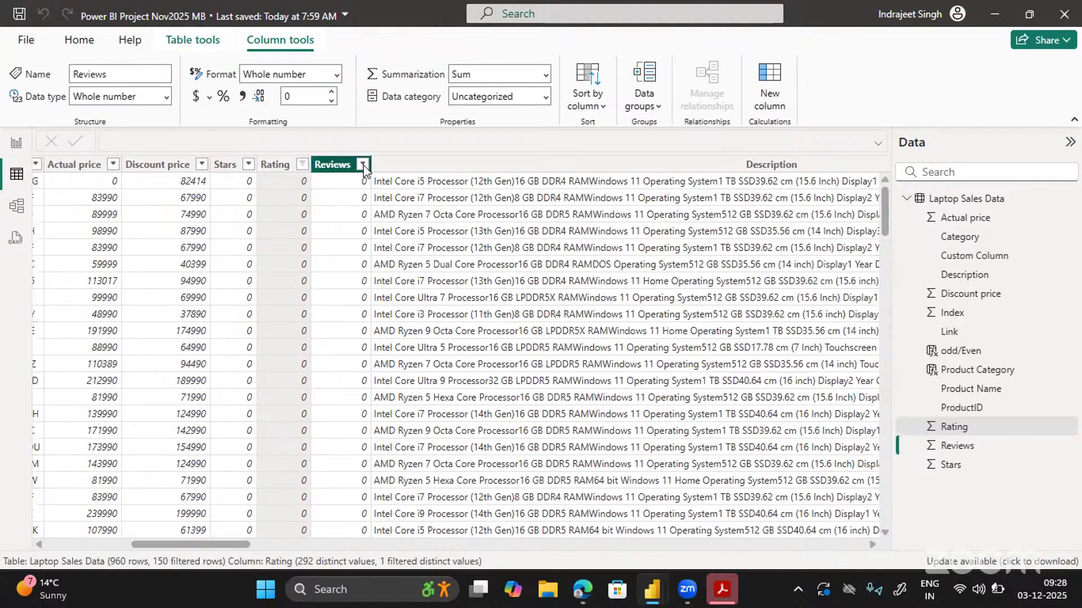
pyautogui.click(364, 165)
pyautogui.click(516, 338)
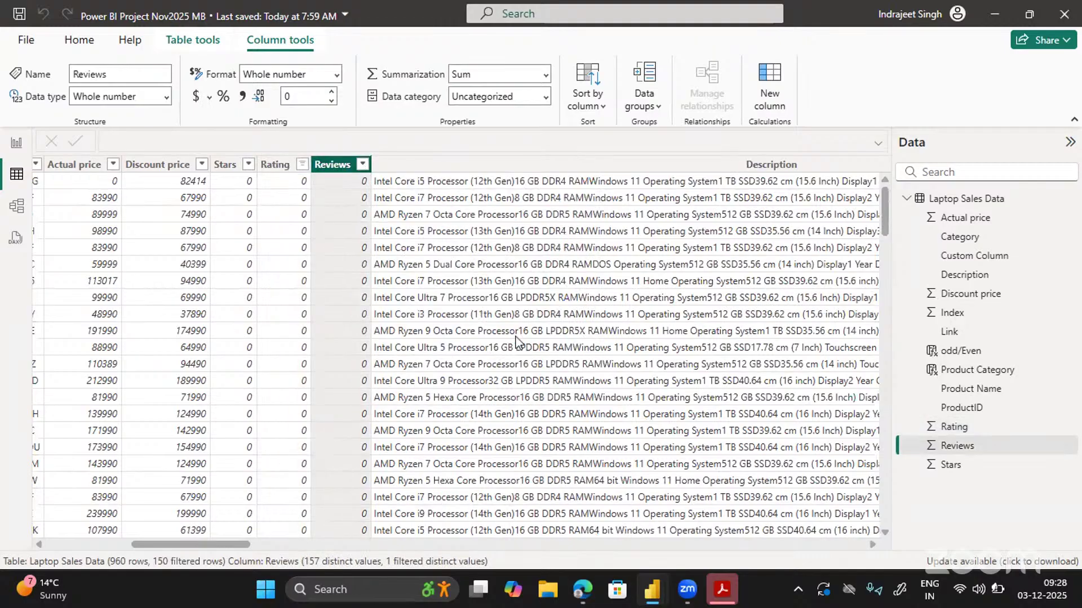
pyautogui.hscroll(15, 574, 347)
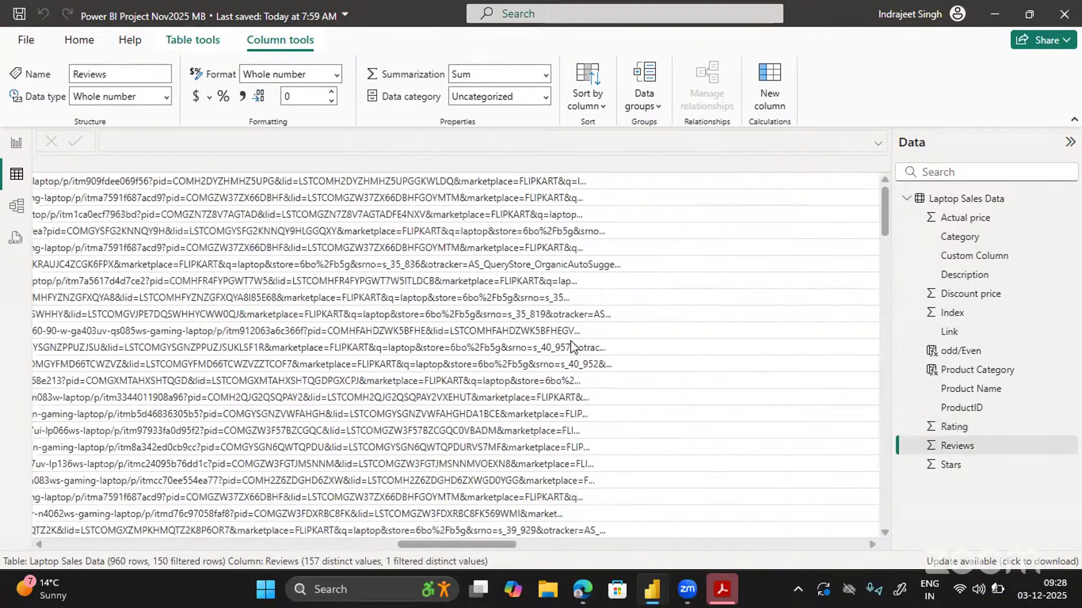
pyautogui.hscroll(5, 573, 346)
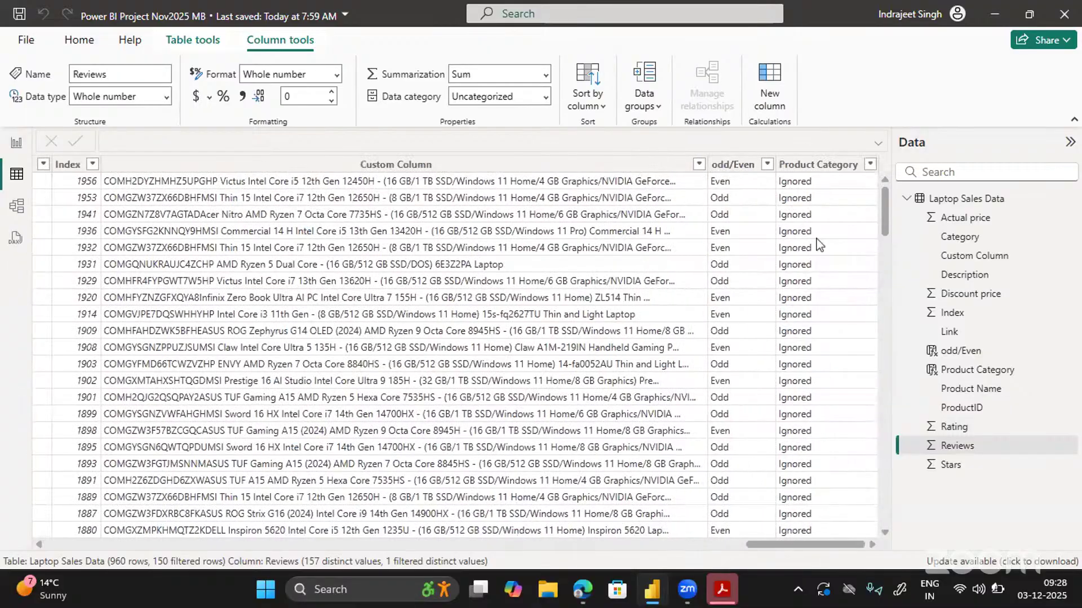
pyautogui.click(871, 172)
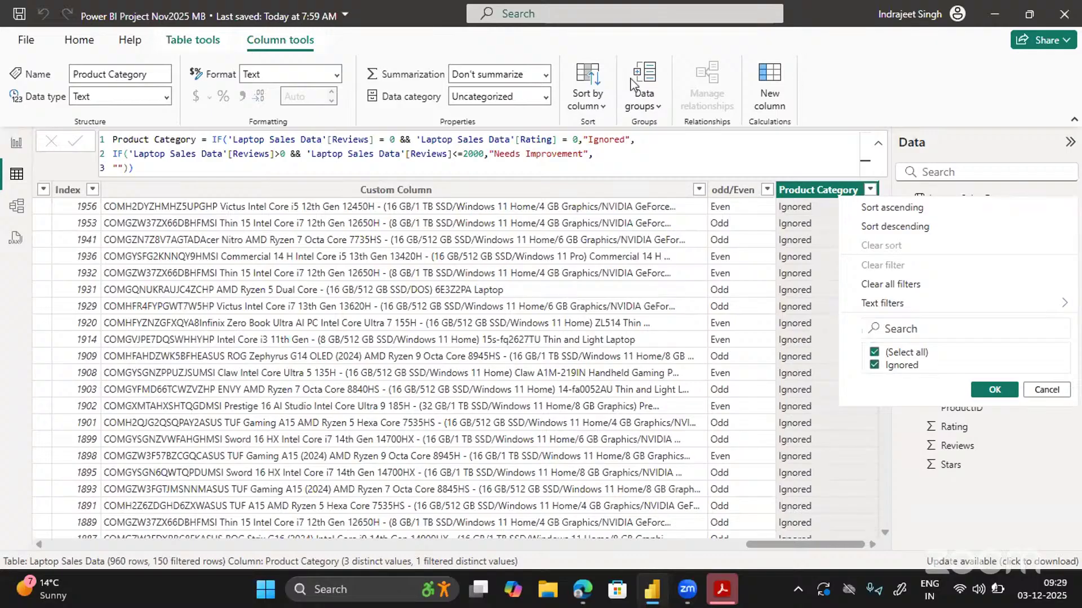
pyautogui.click(625, 163)
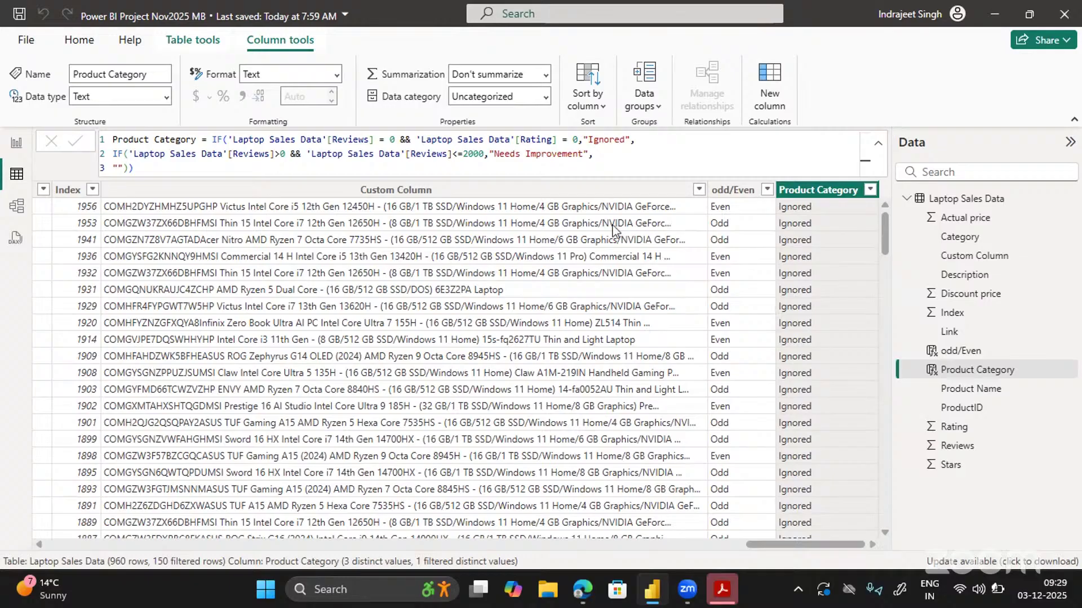
pyautogui.hscroll(-5, 476, 290)
pyautogui.hscroll(-10, 476, 290)
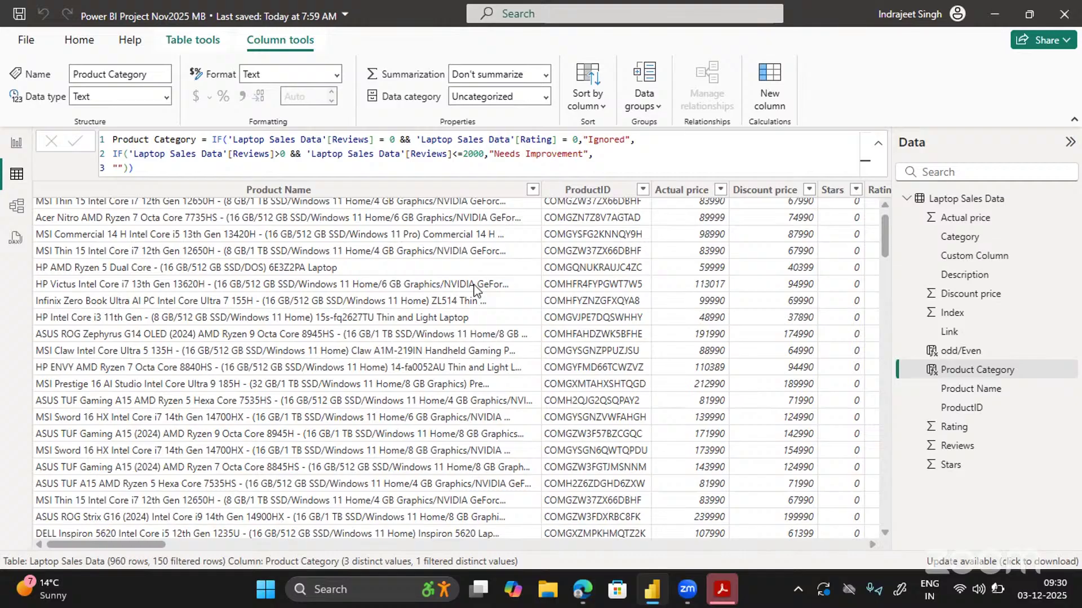
pyautogui.scroll(1, 98, 282)
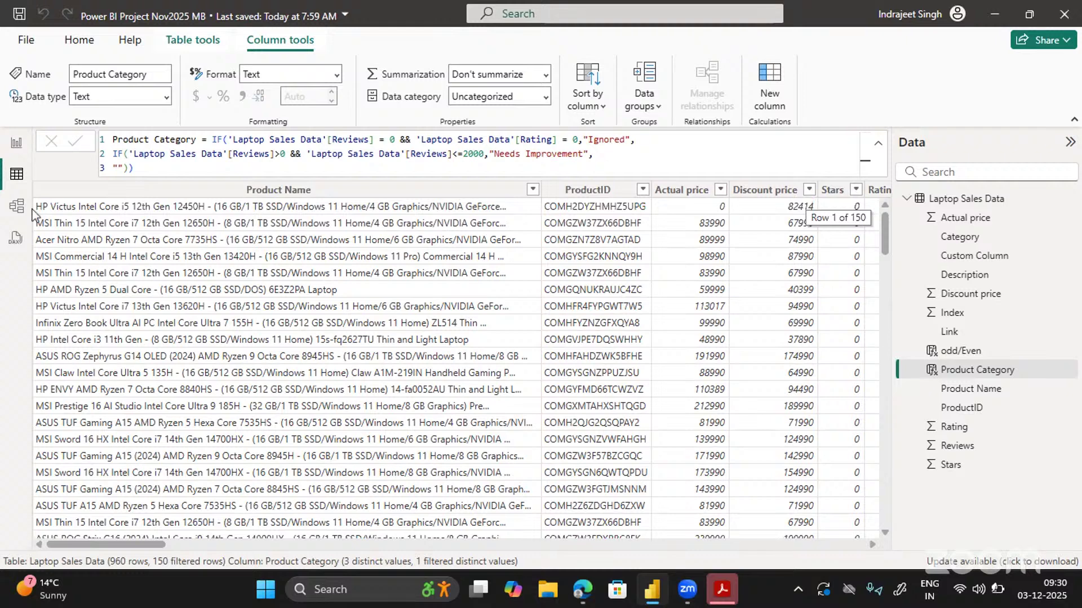